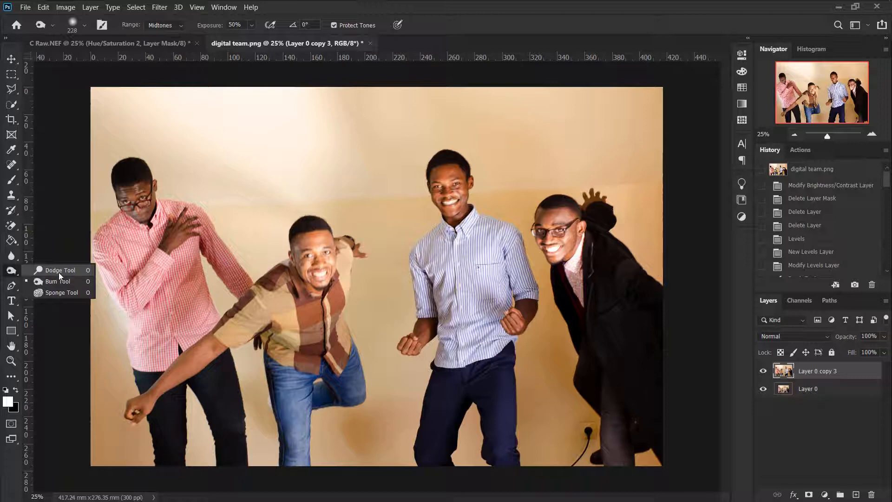
Set the Dodge tool's brush size to 511 px and lighten a spot beside the head of the man in the blue striped shirt
click(59, 271)
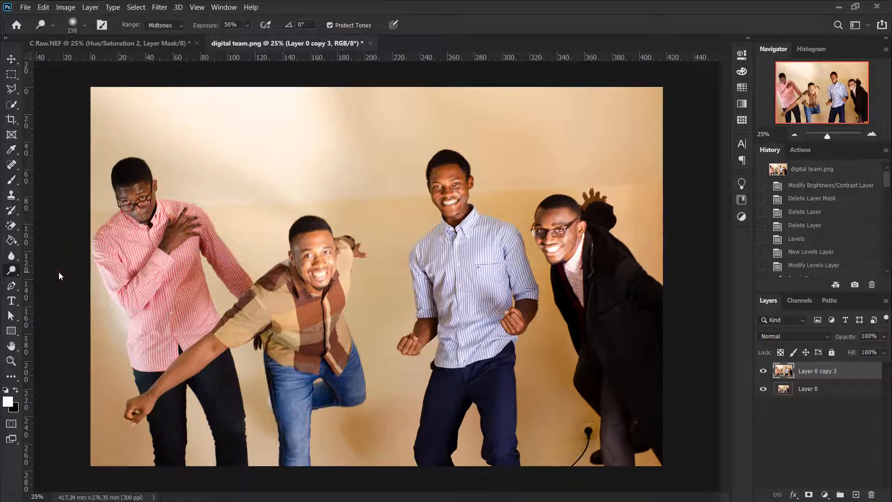
right_click(352, 215)
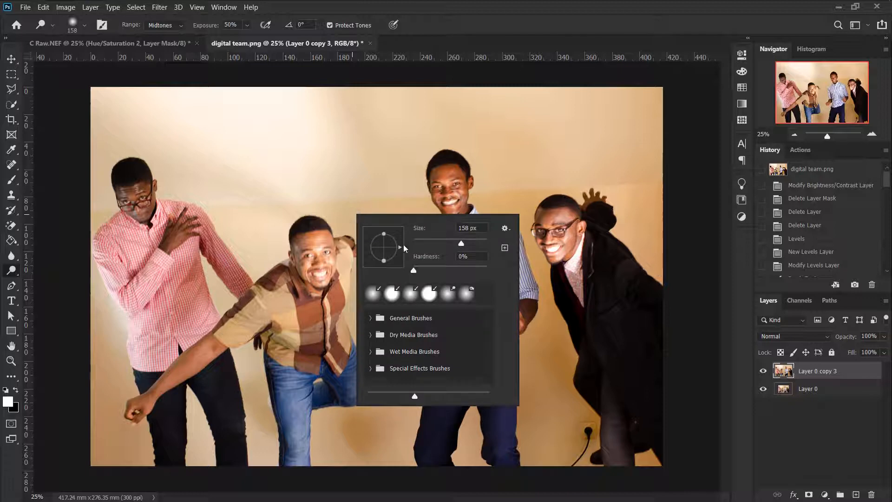
drag(478, 245, 482, 244)
click(471, 167)
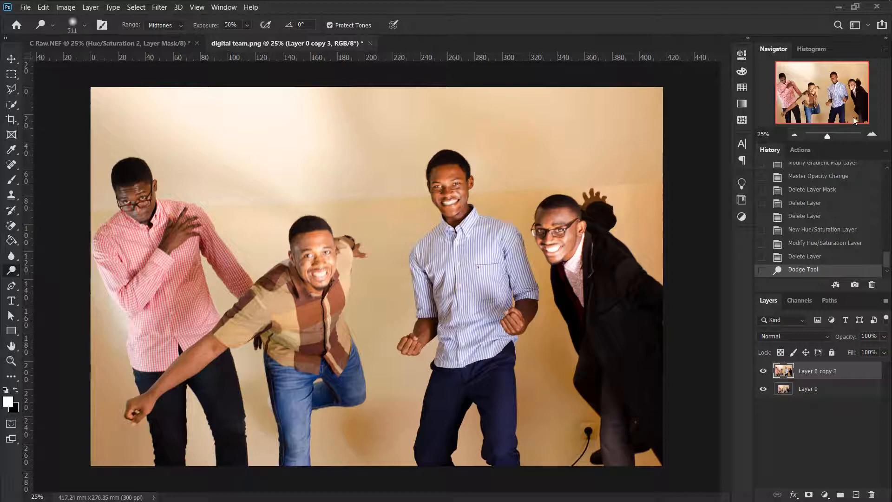
Brighten the face of the man in the blue striped shirt with repeated Dodge strokes over the forehead, cheeks, mouth and chin
click(873, 135)
click(872, 134)
click(873, 134)
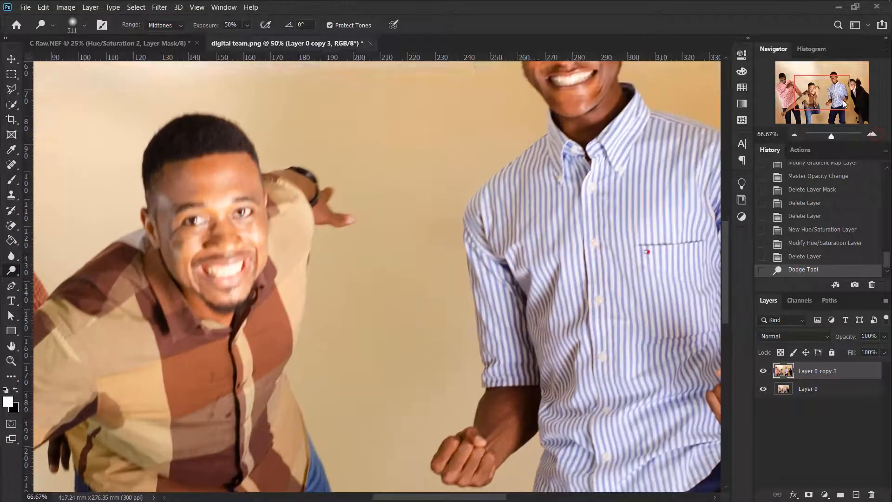
drag(830, 93, 844, 84)
click(349, 206)
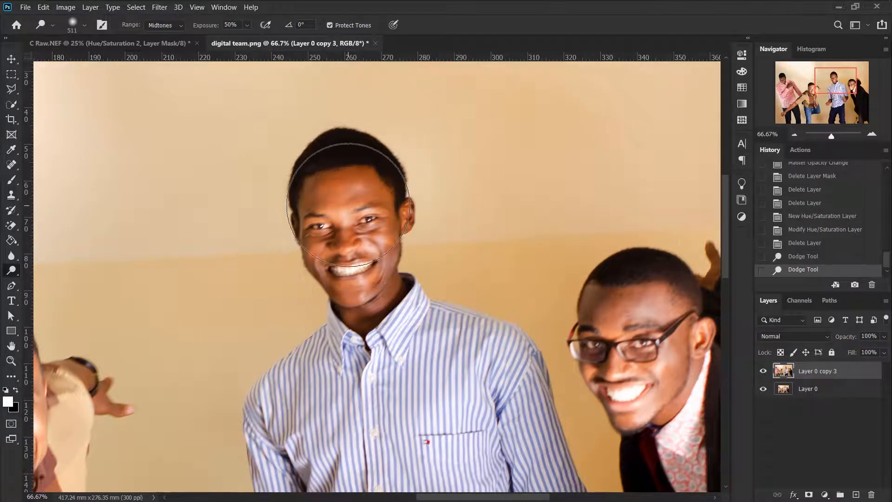
drag(348, 205, 352, 253)
click(354, 252)
click(355, 253)
click(364, 284)
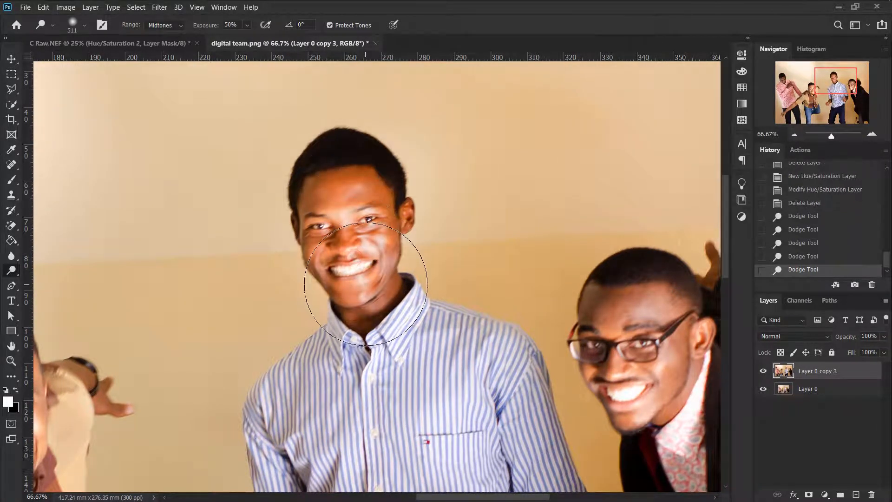
click(380, 262)
mouse_move(360, 210)
mouse_down()
mouse_move(340, 201)
mouse_move(322, 237)
mouse_move(336, 258)
mouse_move(358, 259)
mouse_move(360, 214)
mouse_move(367, 272)
mouse_move(344, 266)
mouse_move(336, 230)
mouse_move(349, 221)
mouse_move(358, 230)
mouse_move(355, 270)
mouse_move(336, 218)
mouse_move(355, 212)
mouse_move(361, 262)
mouse_up()
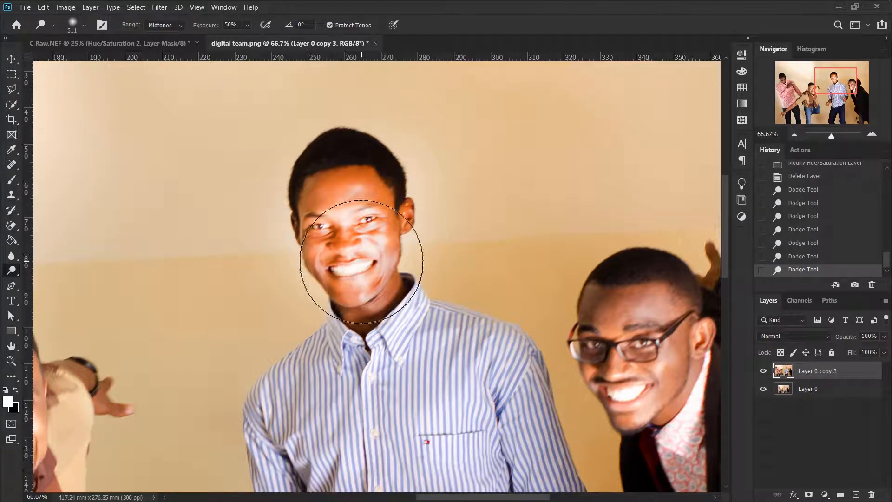
Darken the wall above and beside the head of the man in the blue striped shirt with the Burn tool
right_click(10, 276)
click(52, 283)
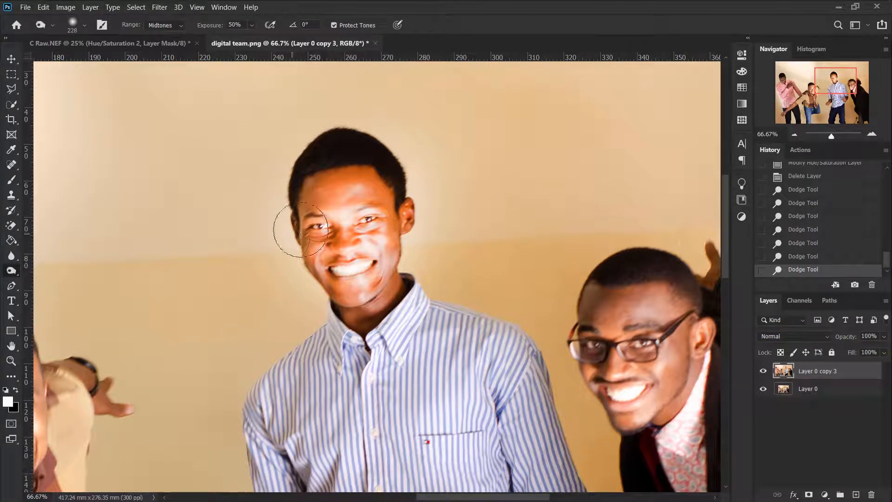
mouse_move(404, 175)
mouse_down()
mouse_move(404, 204)
mouse_move(370, 157)
mouse_move(310, 169)
mouse_move(366, 187)
mouse_move(397, 293)
mouse_move(370, 214)
mouse_move(368, 289)
mouse_move(361, 167)
mouse_move(344, 254)
mouse_move(335, 179)
mouse_move(340, 221)
mouse_move(316, 216)
mouse_move(326, 168)
mouse_move(398, 130)
mouse_move(354, 162)
mouse_move(542, 124)
mouse_move(539, 154)
mouse_move(492, 206)
mouse_move(538, 187)
mouse_up()
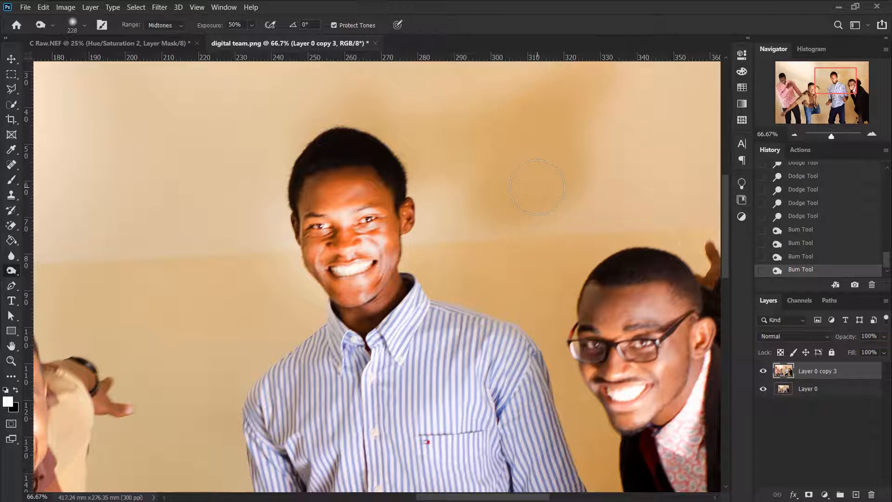
Lighten the burned wall area between the two men's heads with the Dodge tool
right_click(11, 270)
click(54, 268)
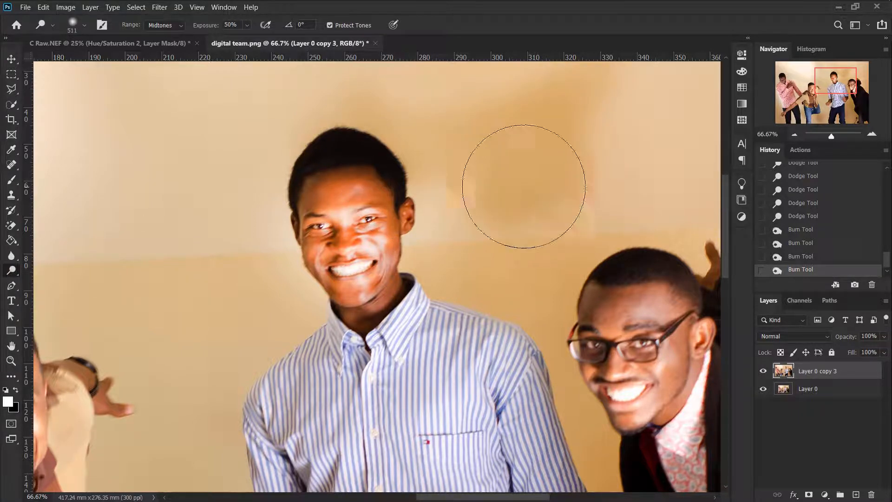
mouse_move(481, 188)
mouse_down()
mouse_move(566, 166)
mouse_move(498, 172)
mouse_move(551, 133)
mouse_move(478, 120)
mouse_up()
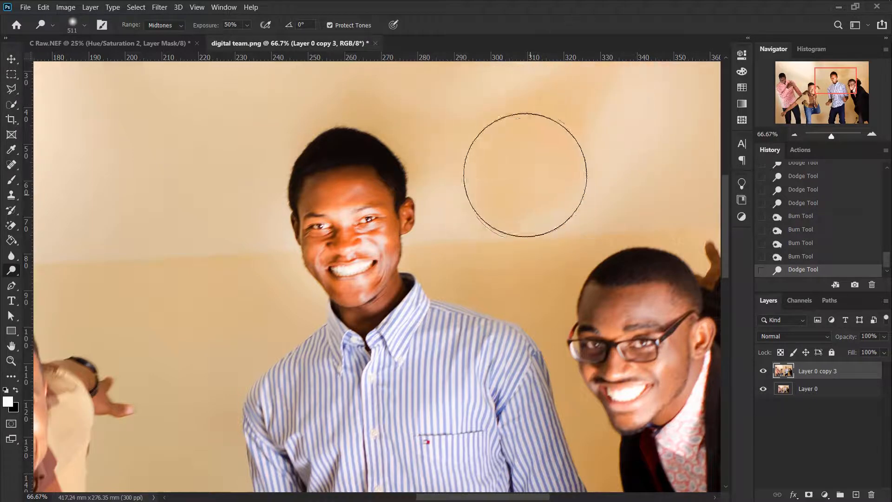
drag(523, 168, 538, 200)
Lighten the mouth and chin area of the man with glasses and the dark coat using the Dodge tool
scroll(532, 274, down, 3)
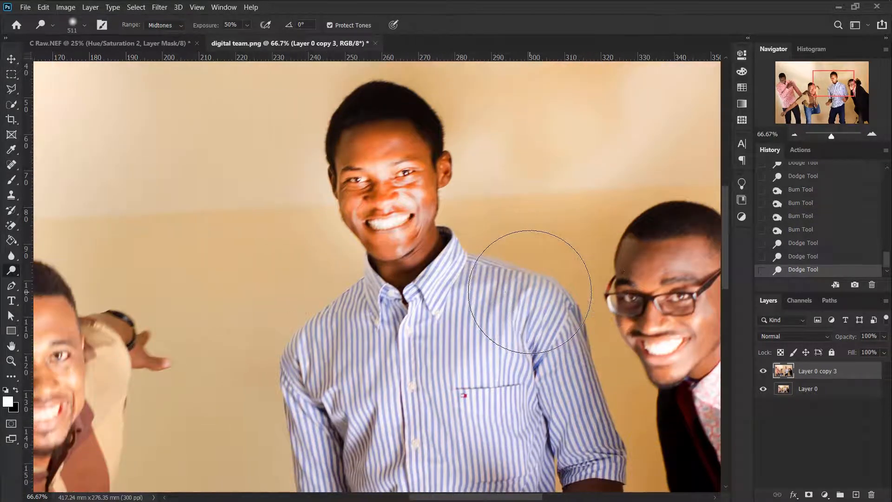
scroll(530, 292, right, 8)
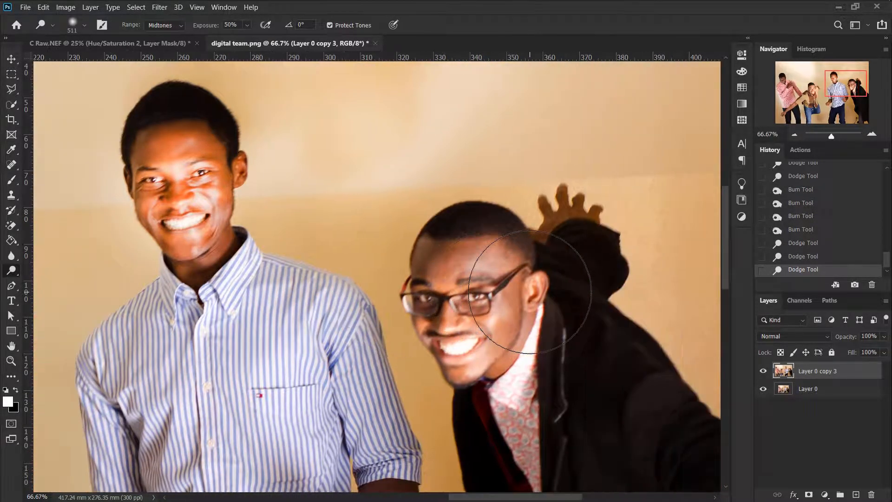
key(ctrl+plus)
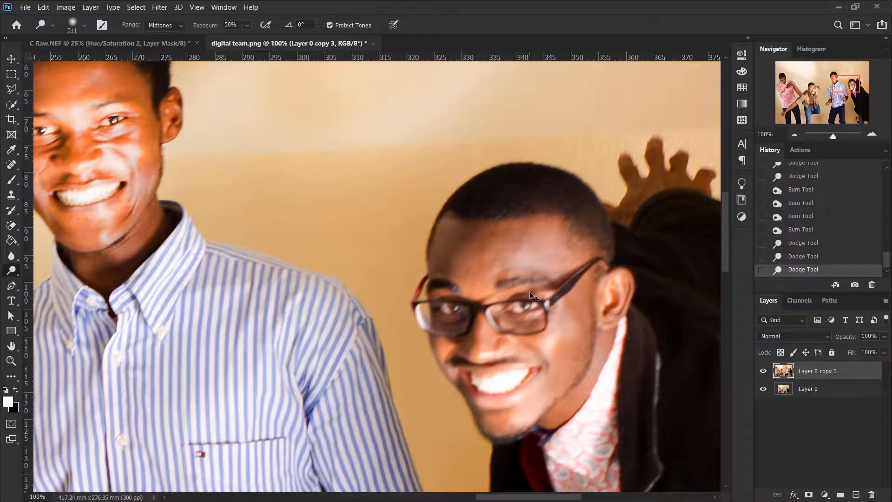
scroll(531, 297, down, 3)
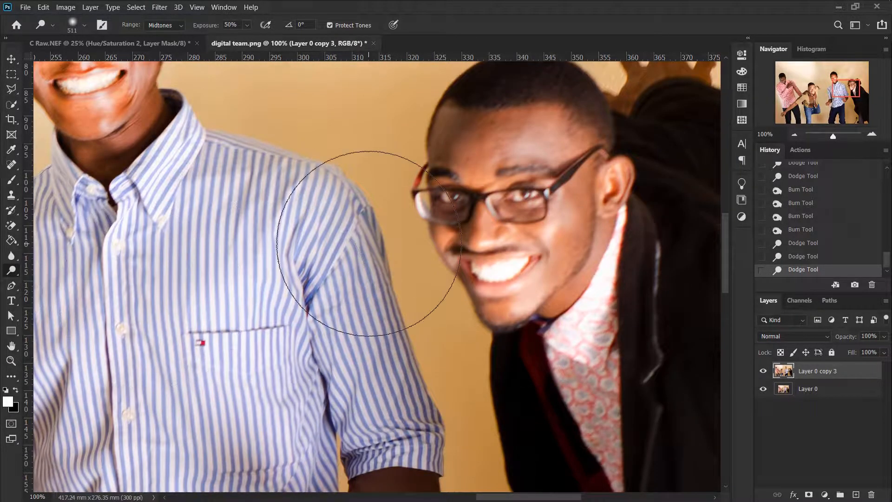
right_click(12, 270)
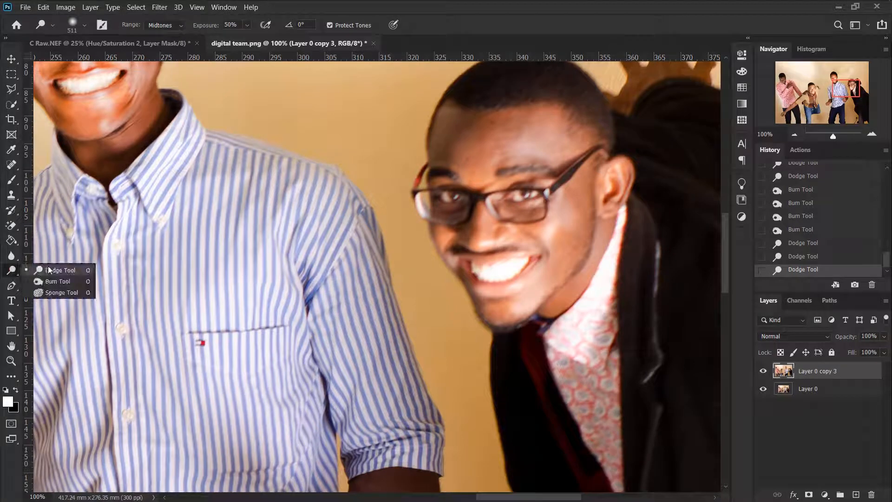
click(54, 270)
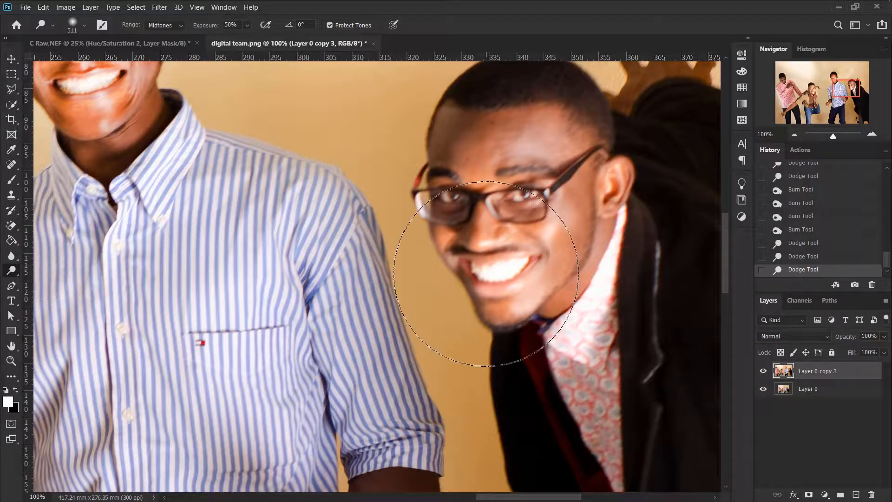
click(511, 293)
Reduce the Dodge brush size to 42 px and brighten the teeth of the man with glasses and the dark coat
right_click(516, 290)
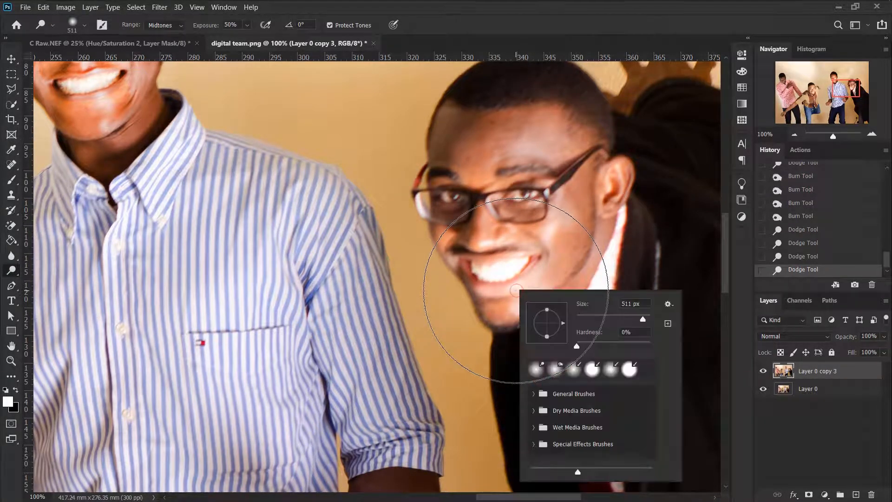
drag(603, 318, 590, 318)
click(515, 267)
mouse_move(515, 268)
mouse_down()
mouse_move(475, 262)
mouse_move(470, 273)
mouse_move(518, 274)
mouse_up()
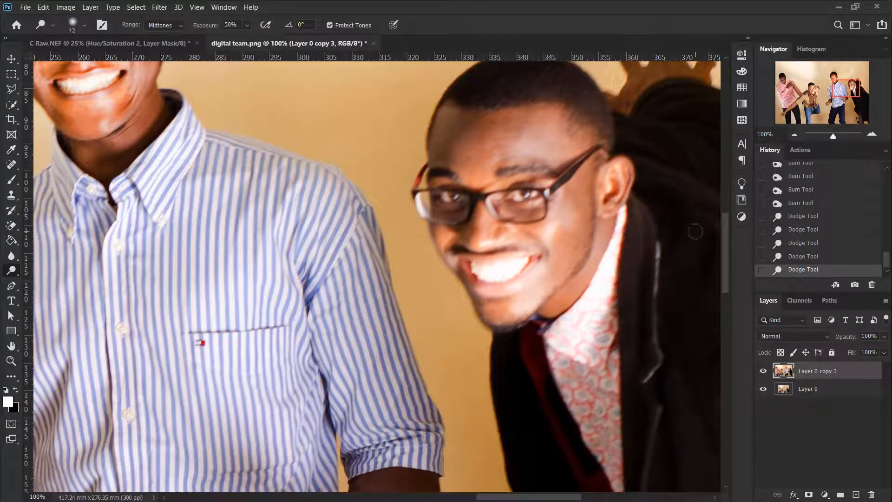
Set the Sponge tool's brush size to 432 px and desaturate a spot near the hem of the blue striped shirt
click(799, 136)
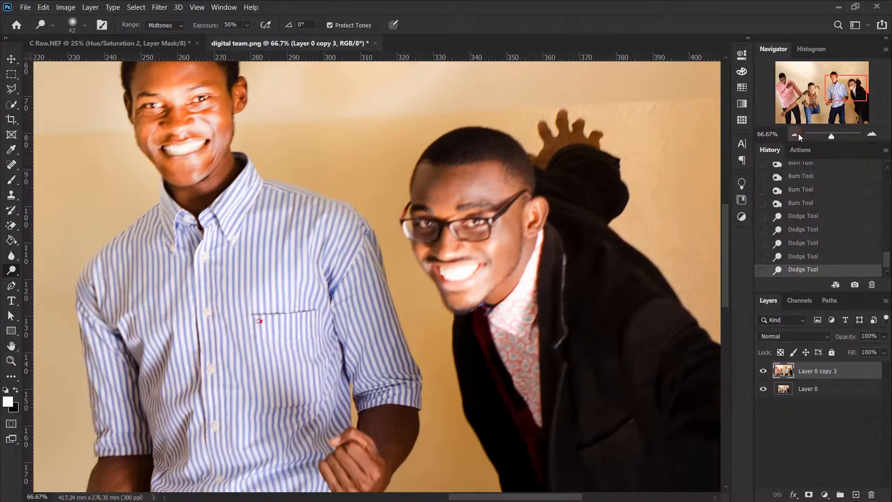
click(799, 135)
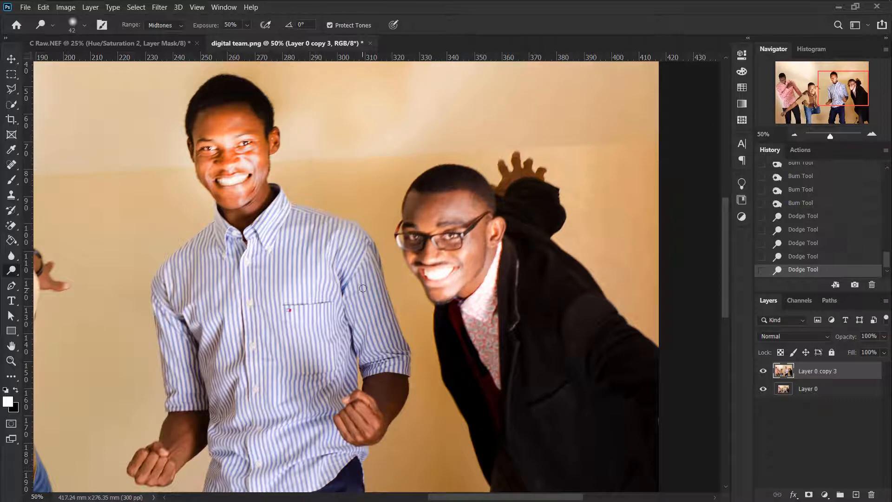
scroll(246, 243, down, 6)
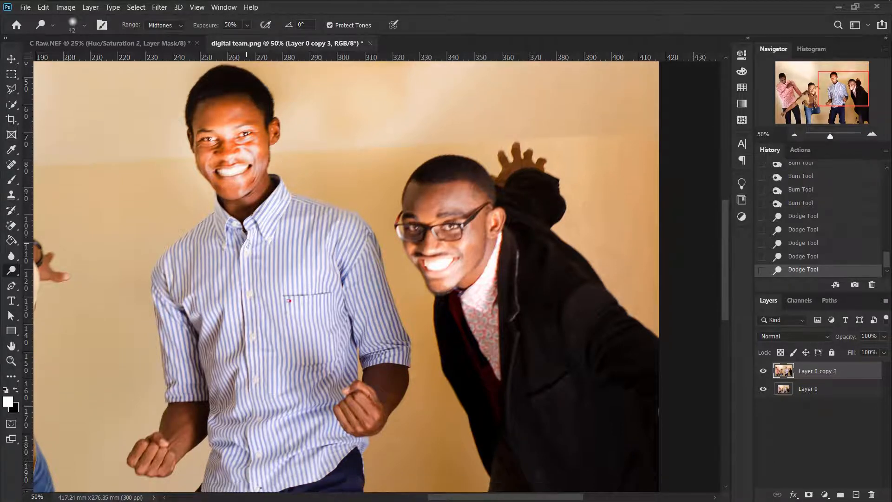
right_click(10, 271)
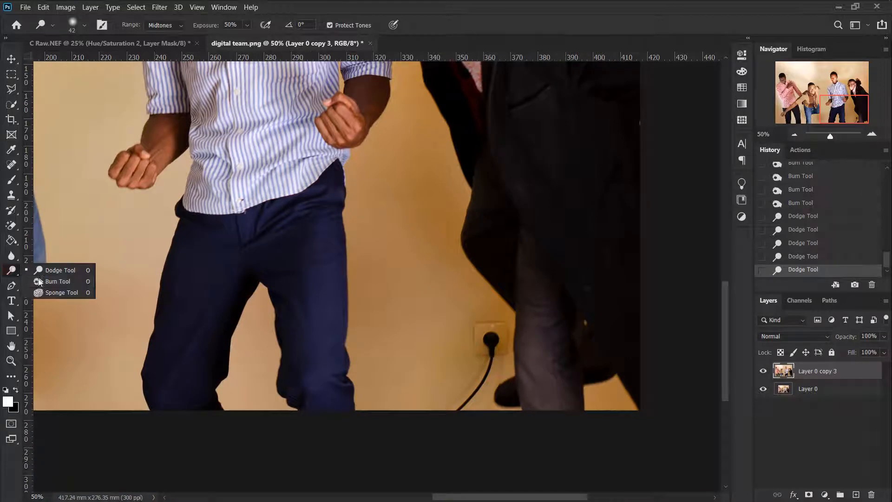
click(69, 295)
right_click(291, 280)
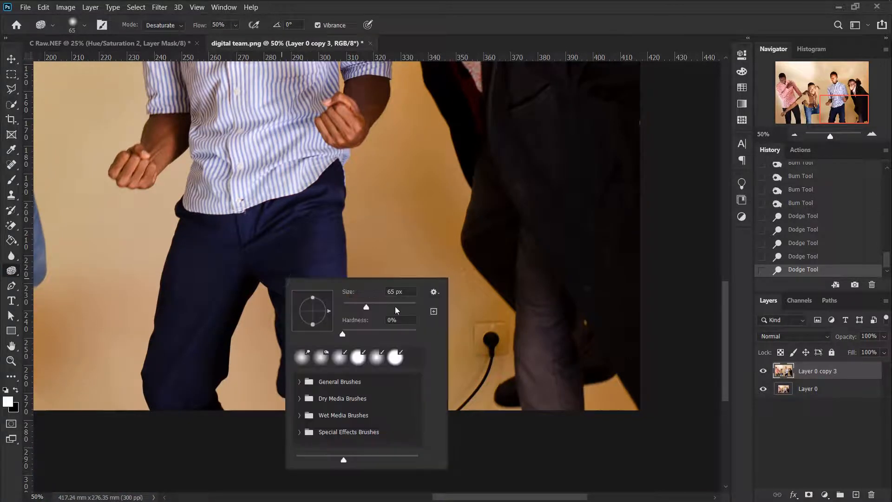
drag(405, 307, 407, 308)
click(250, 187)
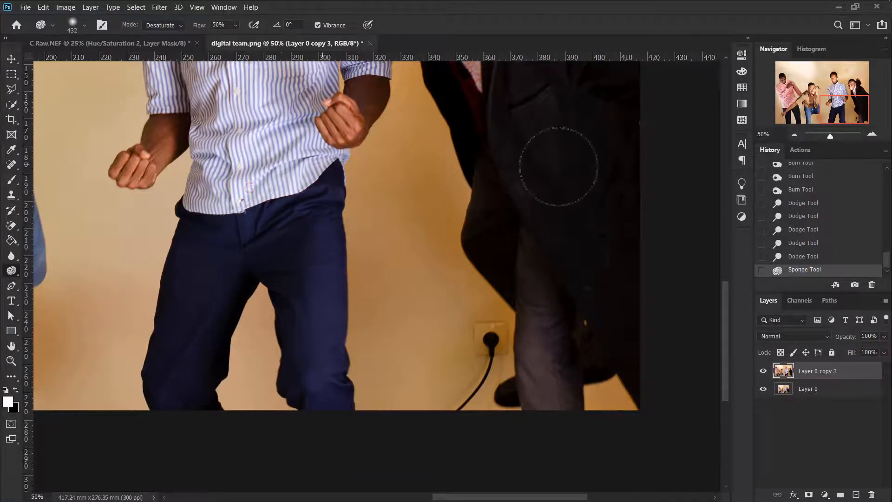
Desaturate the face, collar and surrounding wall of the man in the blue striped shirt with the Sponge tool
drag(832, 108, 821, 78)
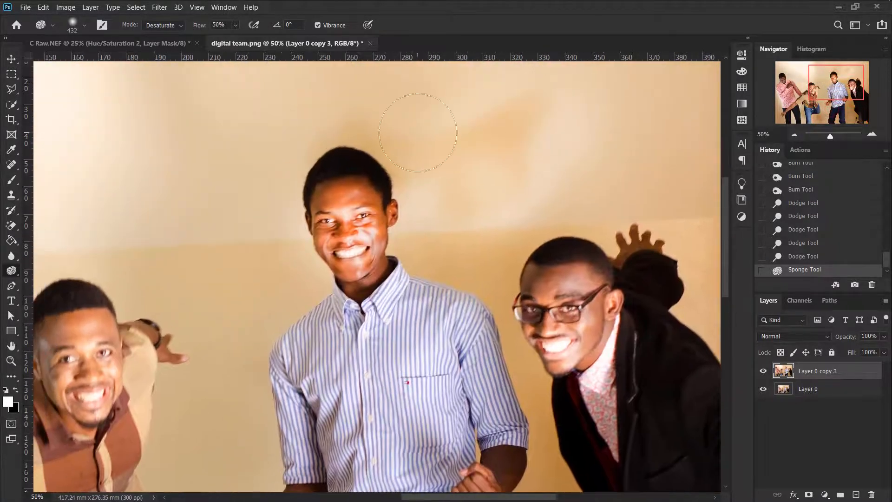
mouse_move(336, 270)
mouse_down()
mouse_move(370, 242)
mouse_move(382, 246)
mouse_move(326, 209)
mouse_move(306, 213)
mouse_move(384, 193)
mouse_move(441, 312)
mouse_up()
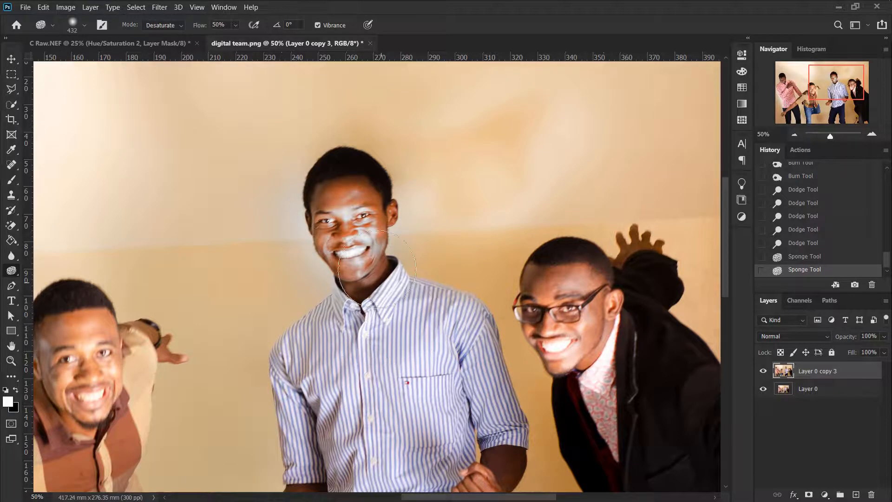
mouse_move(315, 253)
mouse_down()
mouse_move(298, 272)
mouse_move(366, 203)
mouse_move(334, 228)
mouse_move(396, 194)
mouse_move(364, 193)
mouse_move(367, 241)
mouse_move(407, 189)
mouse_move(411, 240)
mouse_move(404, 196)
mouse_move(354, 245)
mouse_move(396, 300)
mouse_move(340, 321)
mouse_move(375, 329)
mouse_move(378, 315)
mouse_move(263, 391)
mouse_move(322, 315)
mouse_move(382, 308)
mouse_move(425, 325)
mouse_move(400, 304)
mouse_move(460, 302)
mouse_up()
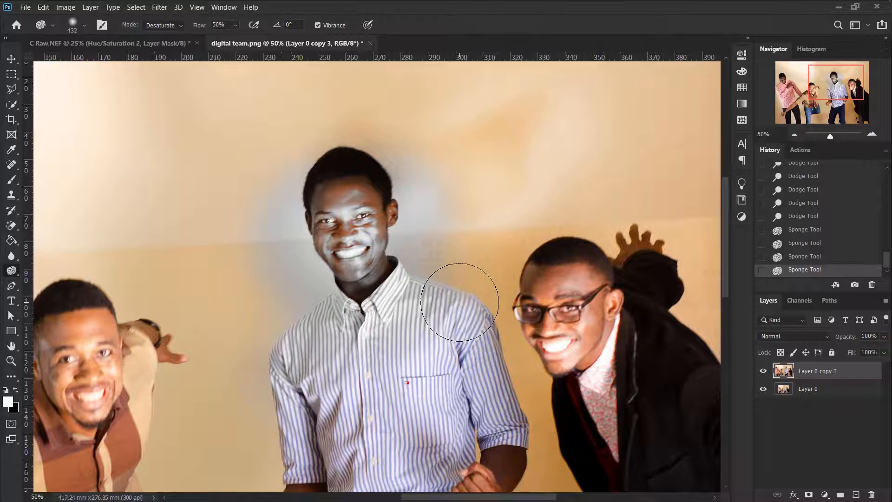
Enlarge the Dodge brush to 511 px and lighten the jeans of the man in the brown checked shirt
click(795, 135)
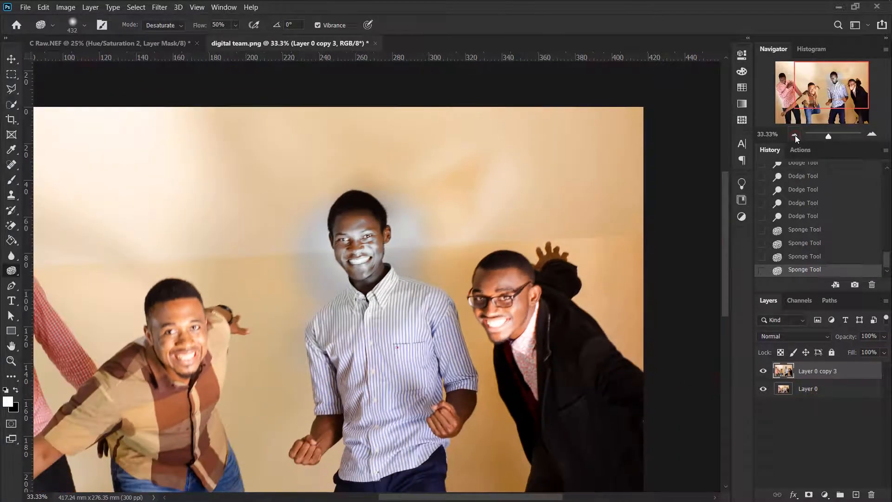
click(795, 134)
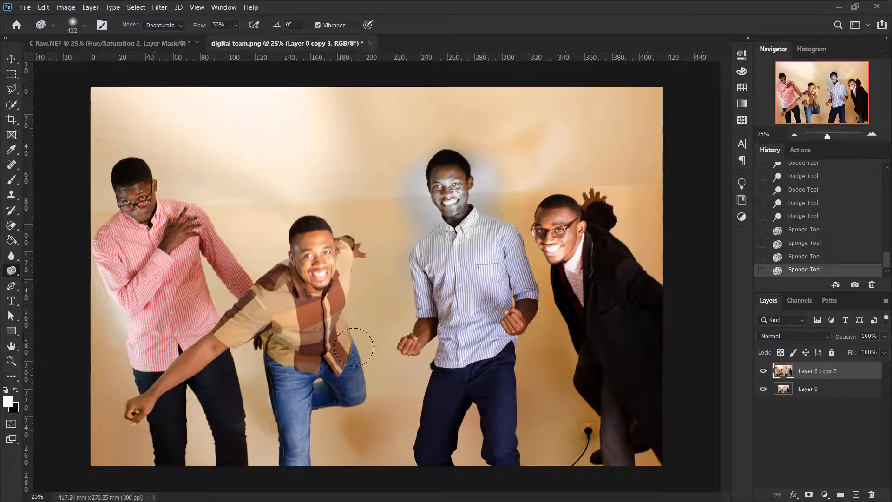
right_click(12, 271)
click(61, 270)
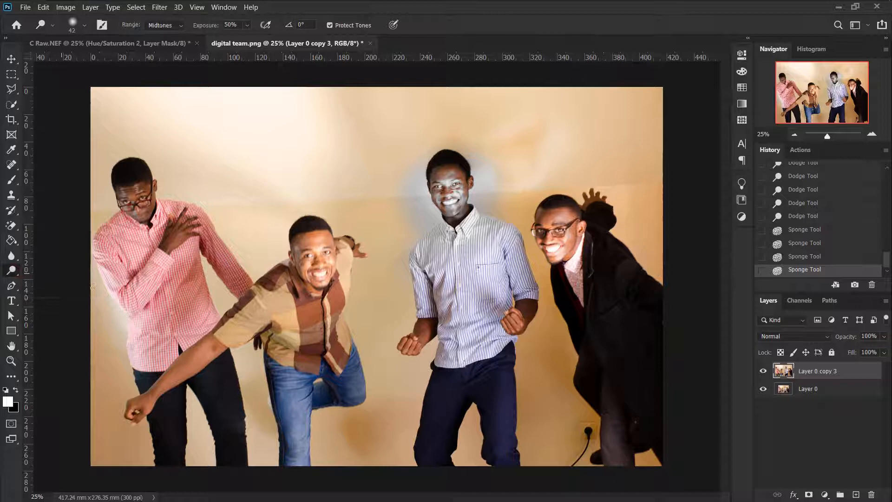
right_click(302, 379)
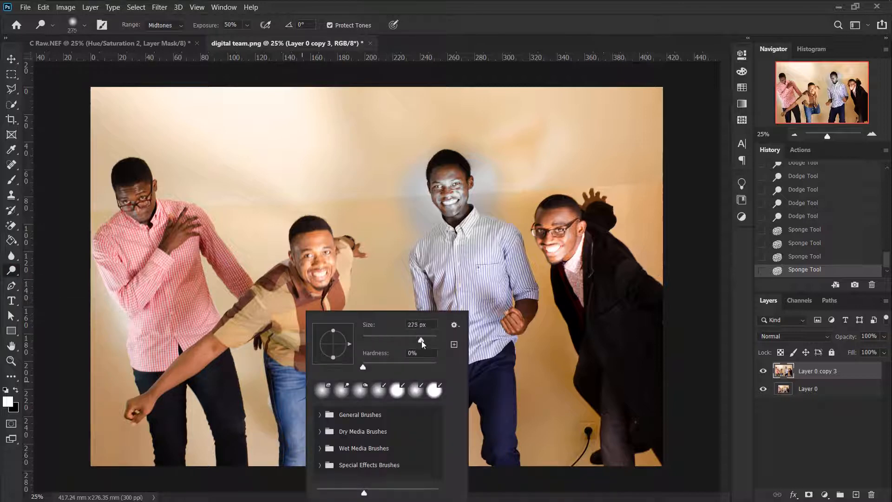
click(292, 387)
right_click(288, 387)
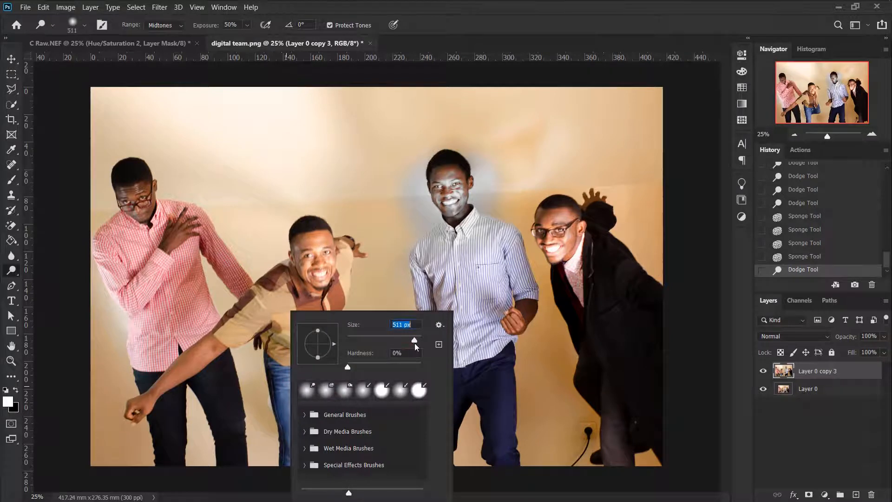
drag(327, 262, 321, 265)
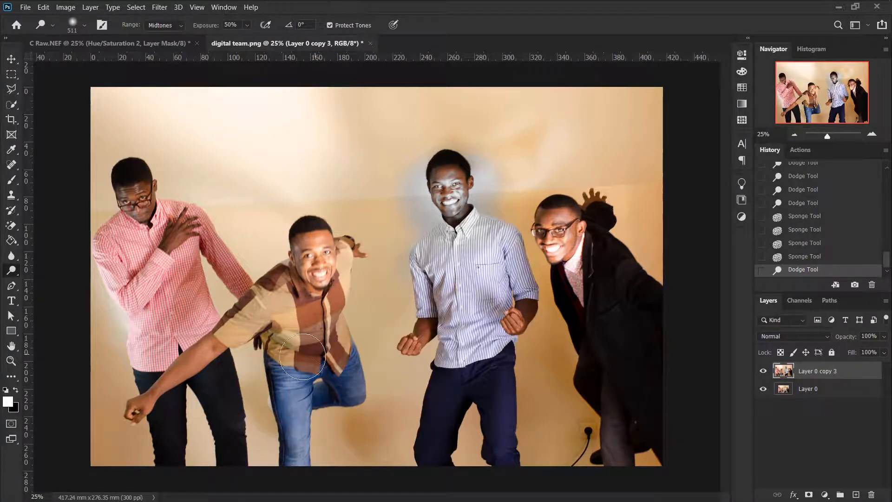
Lighten the straight leg of the jeans on the man in the brown checked shirt with a Dodge stroke from thigh to shin
key(ctrl+plus)
key(ctrl+plus)
key(ctrl+plus)
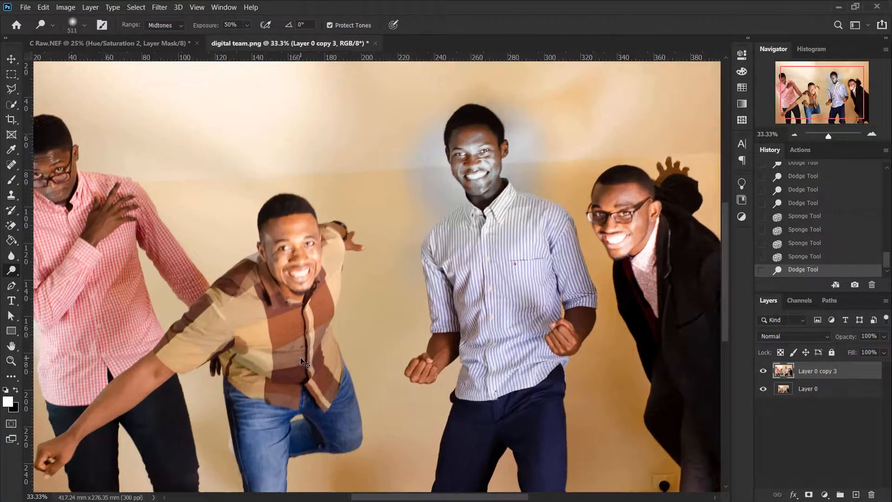
scroll(319, 325, down, 10)
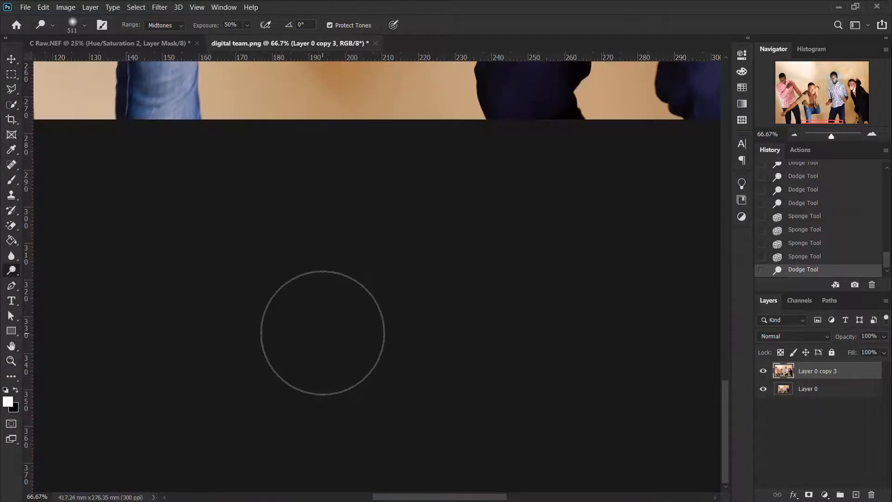
scroll(319, 349, up, 3)
scroll(323, 332, up, 3)
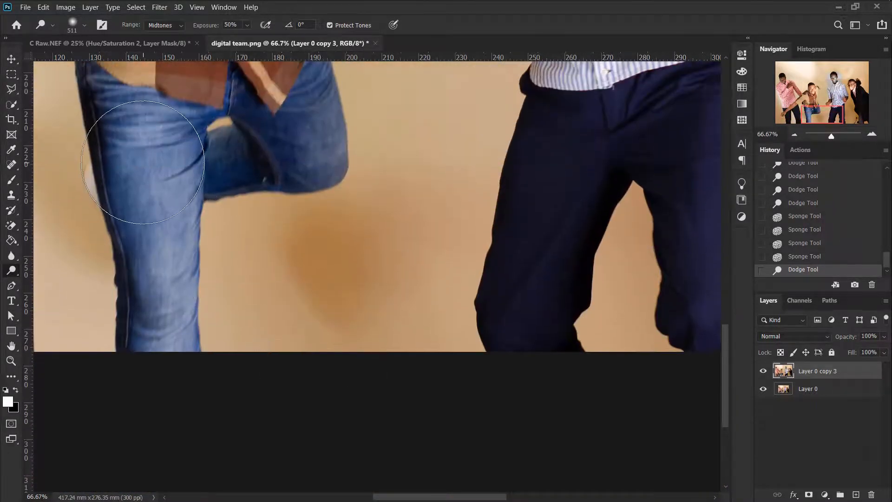
mouse_move(127, 102)
mouse_down()
mouse_move(91, 122)
mouse_move(125, 327)
mouse_move(170, 117)
mouse_move(228, 142)
mouse_move(217, 214)
mouse_move(198, 182)
mouse_move(240, 169)
mouse_move(247, 110)
mouse_move(269, 100)
mouse_move(304, 146)
mouse_move(325, 147)
mouse_move(171, 179)
mouse_move(124, 106)
mouse_move(132, 244)
mouse_move(147, 310)
mouse_up()
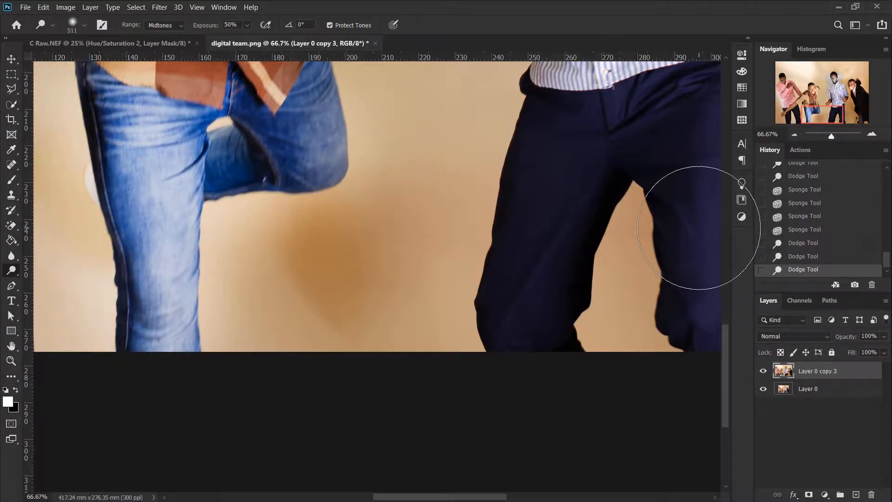
Lighten the outstretched arm, face and shoulder of the man in the brown checked shirt with the Dodge tool
drag(824, 120, 816, 111)
mouse_move(478, 213)
mouse_down()
mouse_move(364, 297)
mouse_move(219, 318)
mouse_up()
drag(814, 110, 796, 109)
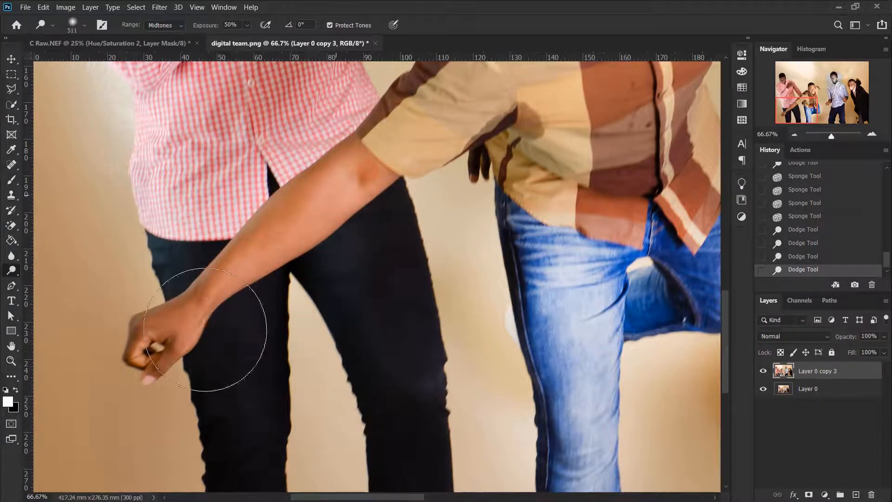
mouse_move(247, 262)
mouse_down()
mouse_move(169, 339)
mouse_move(368, 199)
mouse_move(249, 255)
mouse_up()
drag(794, 97, 802, 72)
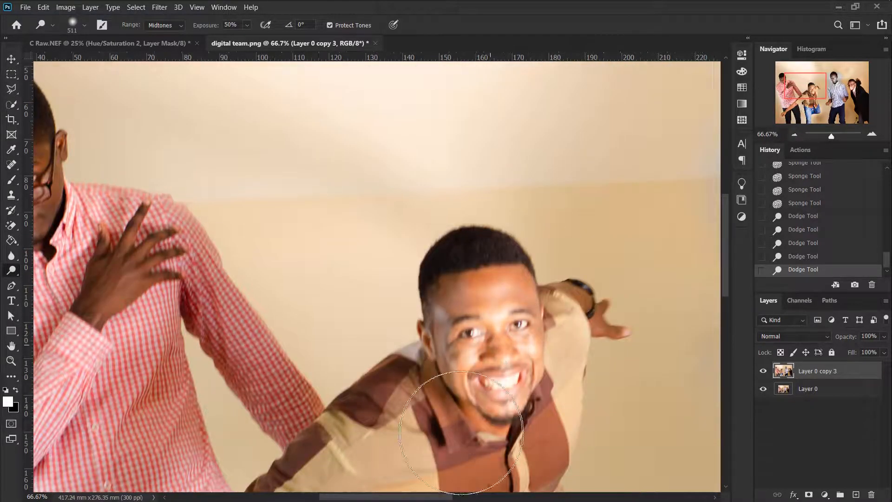
mouse_move(524, 362)
mouse_down()
mouse_move(605, 306)
mouse_move(582, 299)
mouse_up()
Darken the hair and the area toward the rear hand of the man in the brown checked shirt with the Burn tool
right_click(455, 257)
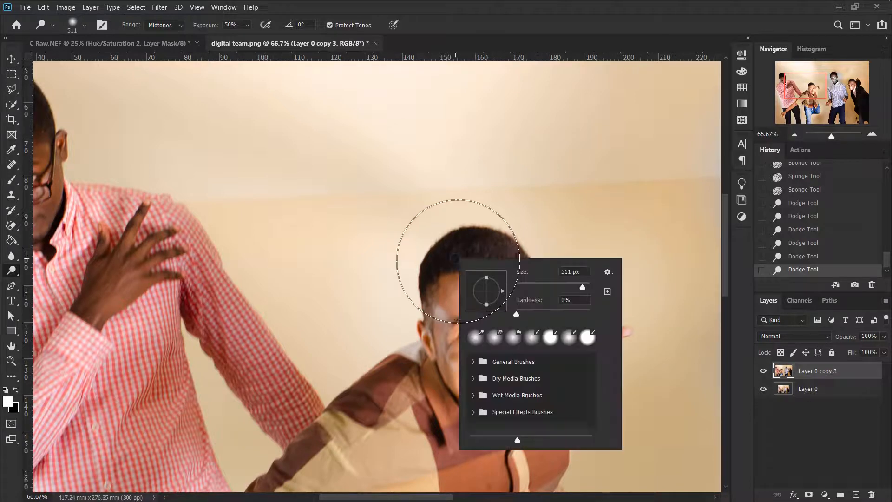
click(17, 273)
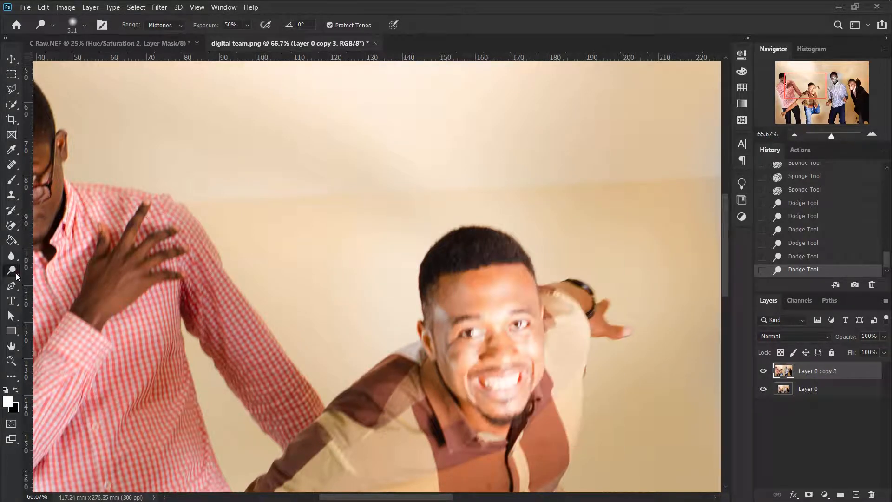
scroll(29, 272, right, 2)
click(71, 279)
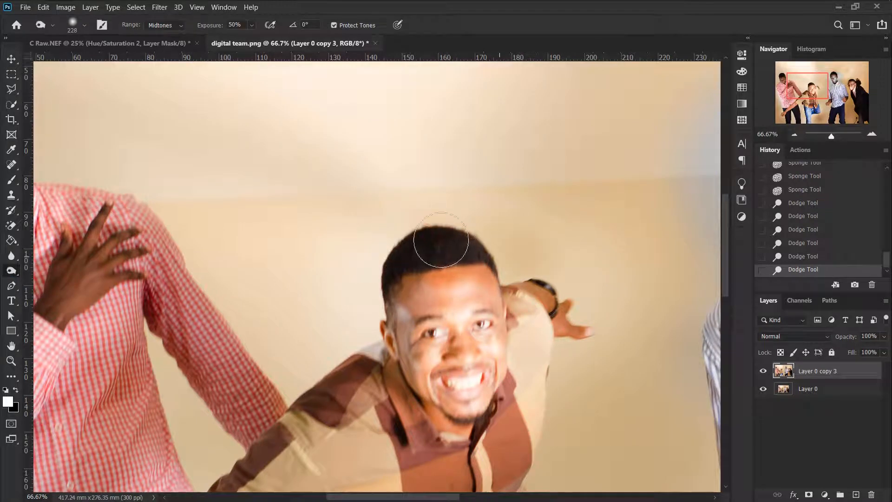
mouse_move(405, 269)
mouse_down()
mouse_move(467, 256)
mouse_move(553, 295)
mouse_move(604, 303)
mouse_up()
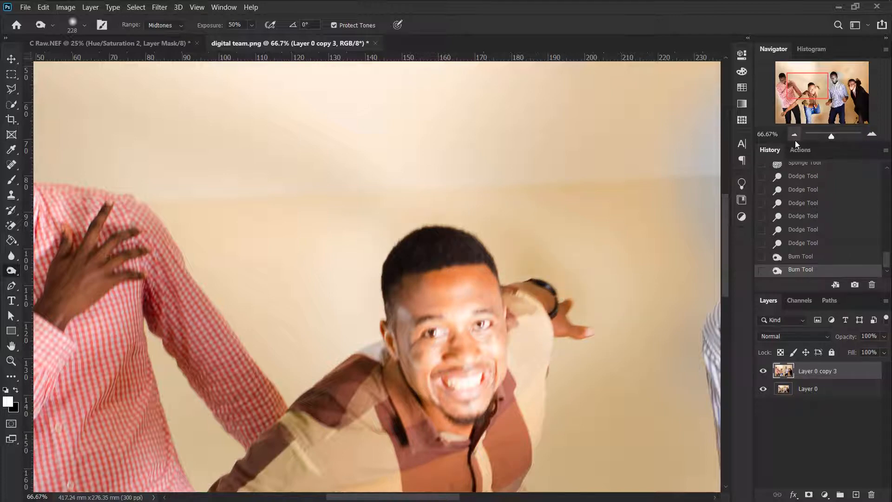
Delete the retouched layer Layer 0 copy 3 and duplicate Layer 0
click(795, 135)
click(795, 135)
click(795, 135)
click(795, 135)
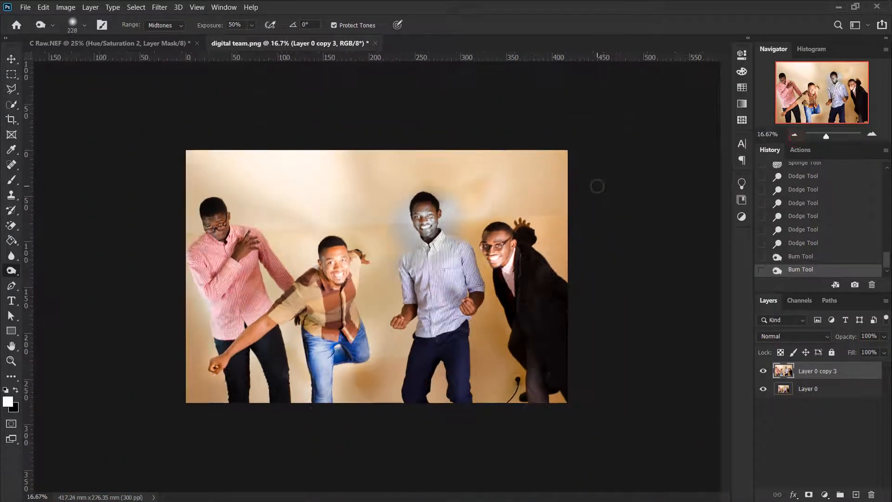
click(784, 372)
drag(816, 375, 872, 495)
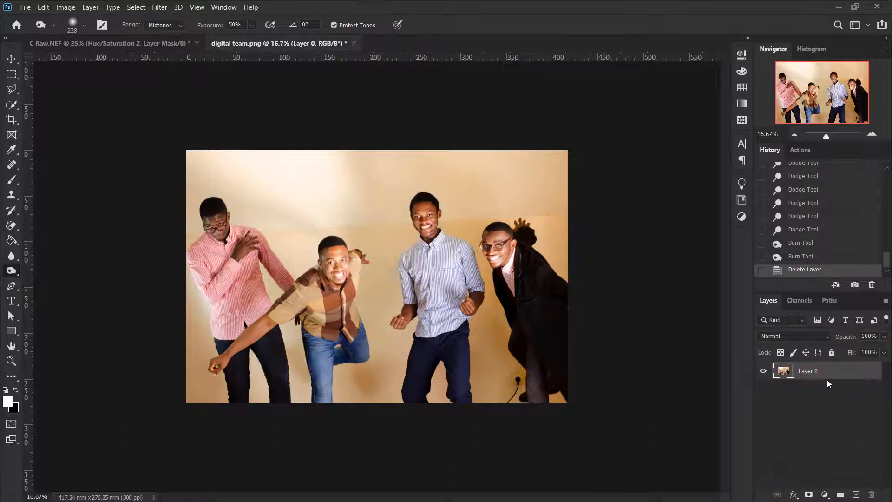
key(ctrl+j)
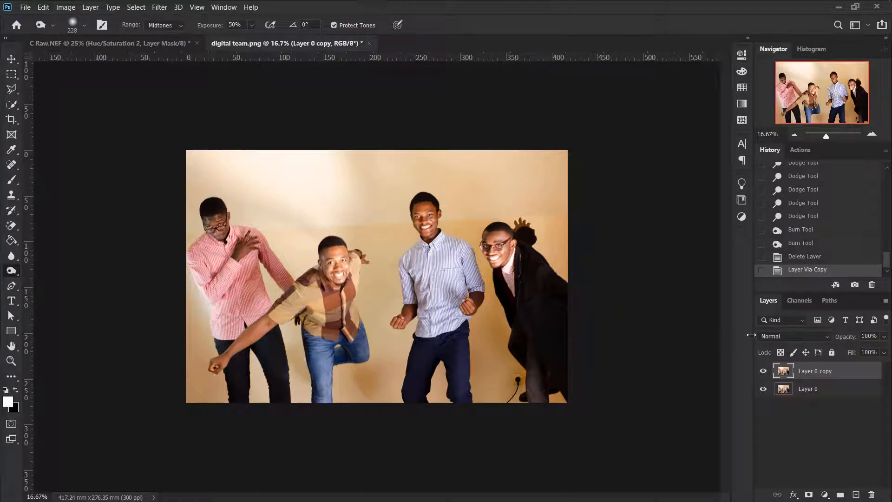
Show the image's colour channels and check which colour mode the document uses
click(801, 301)
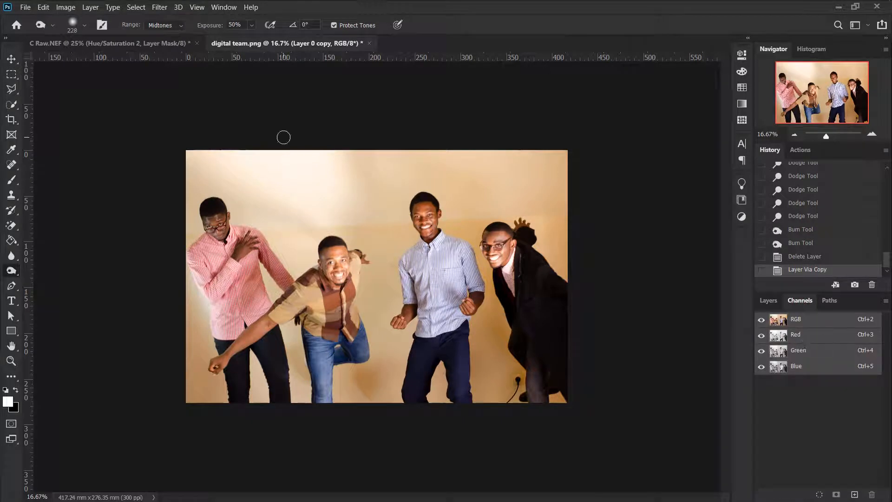
click(66, 7)
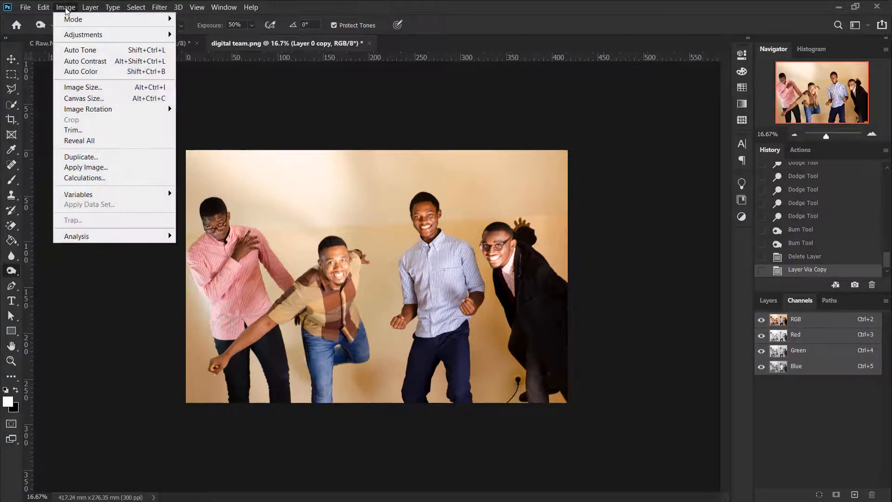
mouse_move(111, 23)
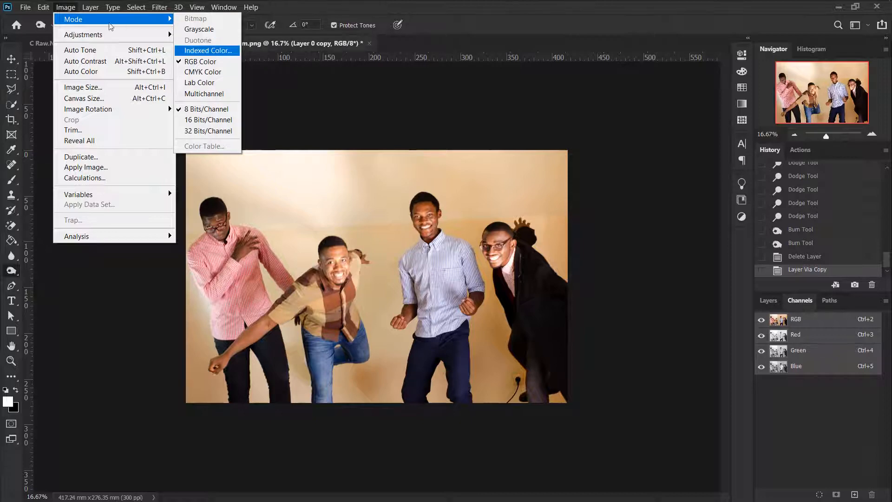
key(Escape)
key(Escape)
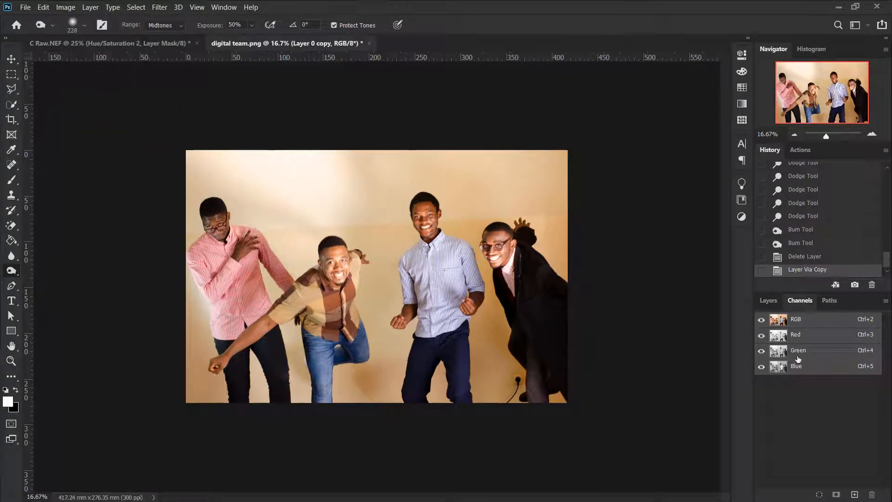
View the Blue, Green and Red channels one at a time, returning to Green
click(787, 369)
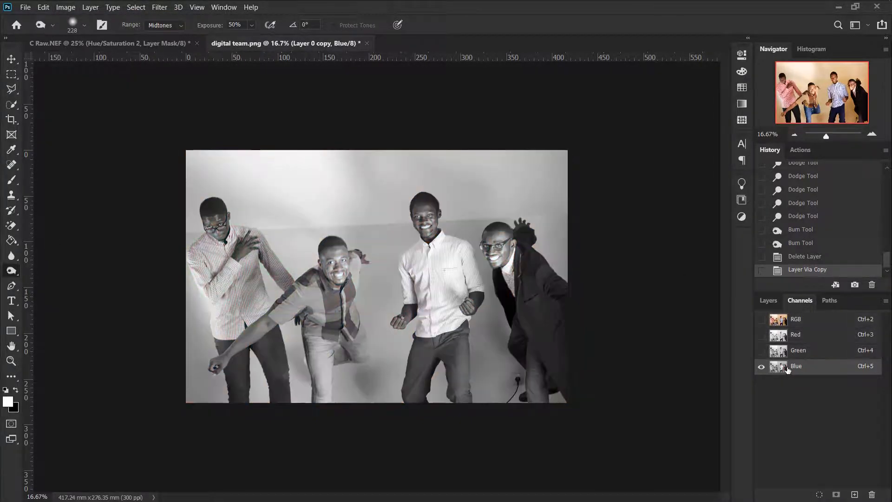
click(788, 357)
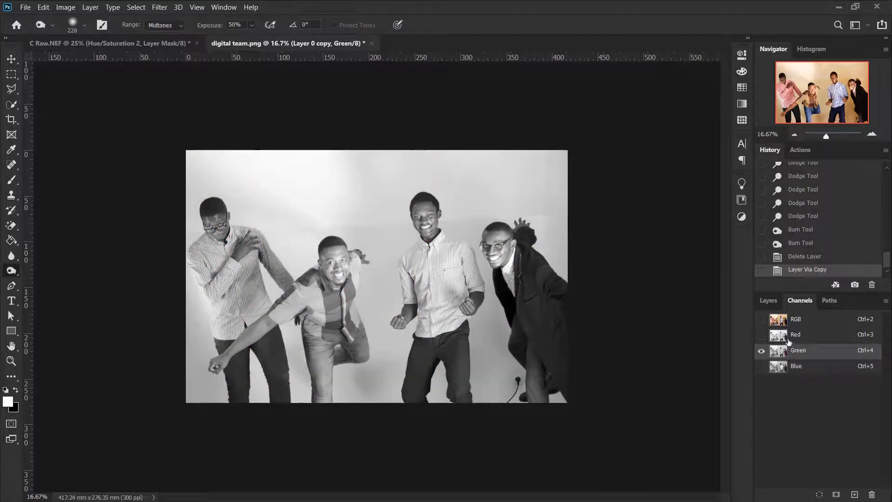
click(789, 339)
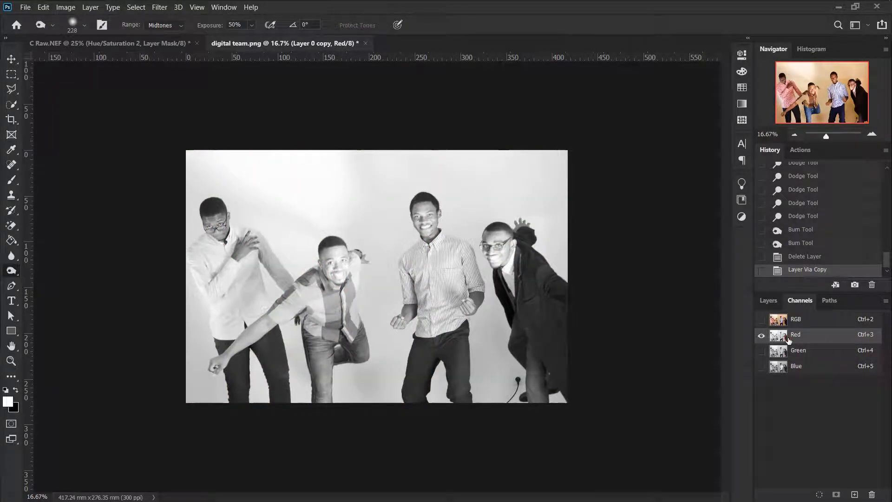
click(799, 355)
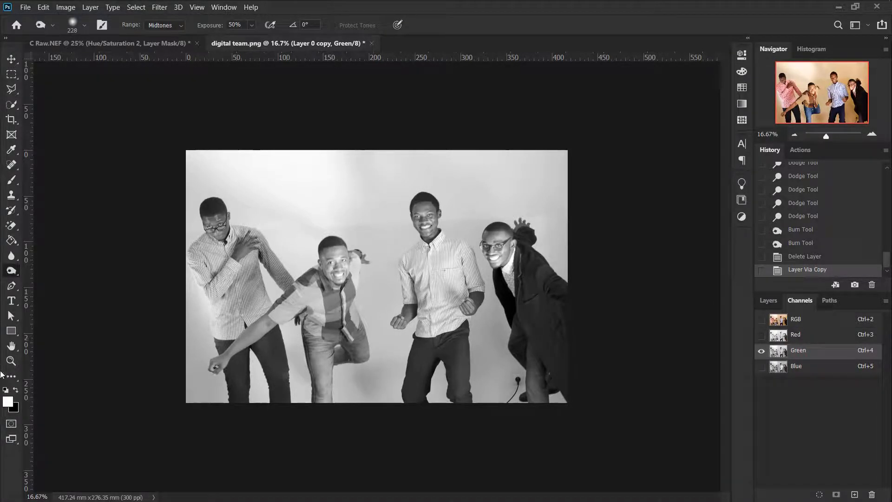
Try blue, magenta and red shades as the foreground colour and dismiss the Color Picker without applying any
click(8, 402)
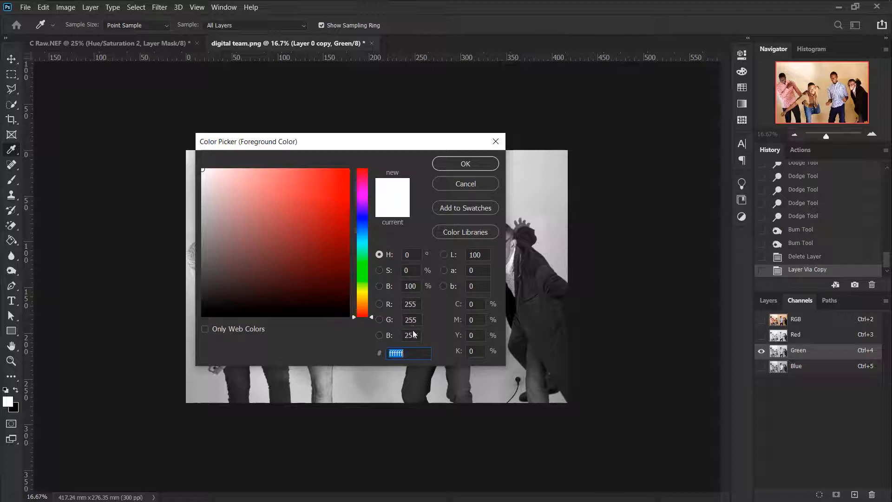
click(358, 258)
click(362, 217)
click(328, 208)
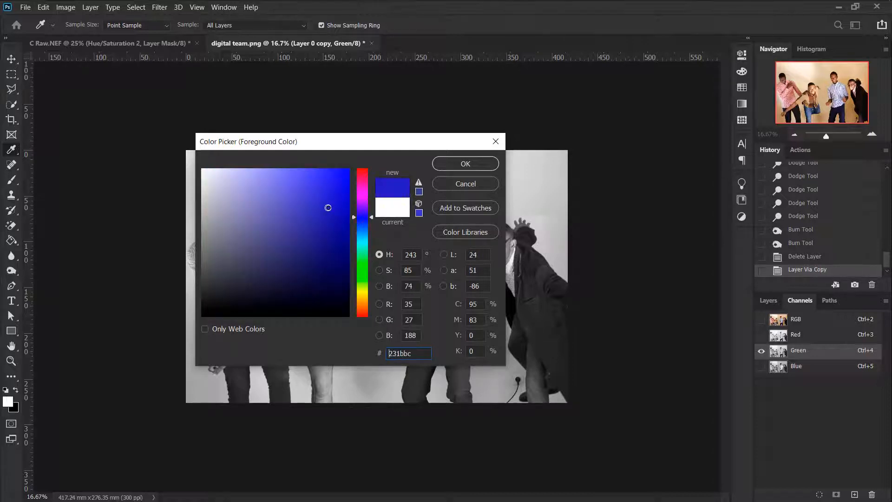
mouse_move(328, 208)
mouse_down()
mouse_move(305, 201)
mouse_move(307, 231)
mouse_up()
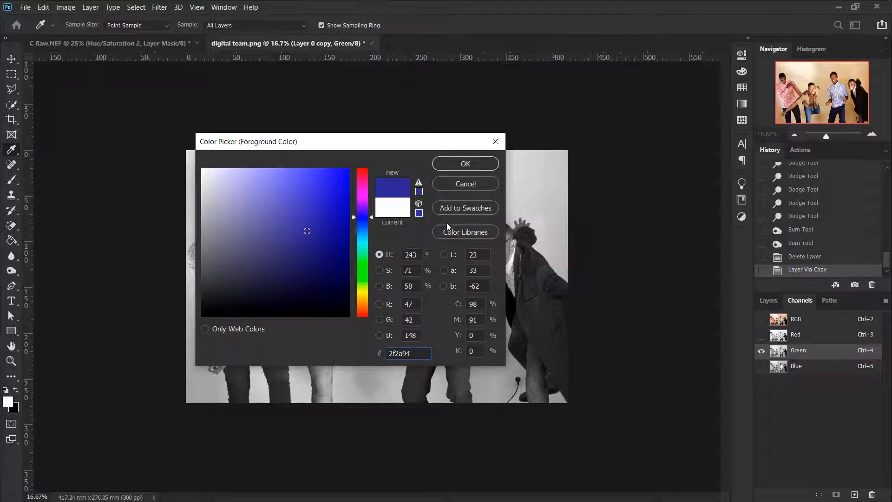
click(363, 194)
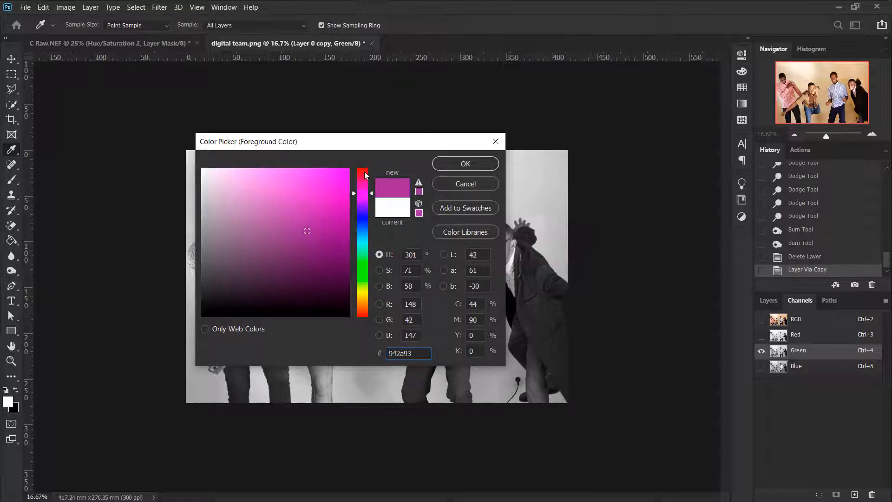
click(365, 172)
click(320, 184)
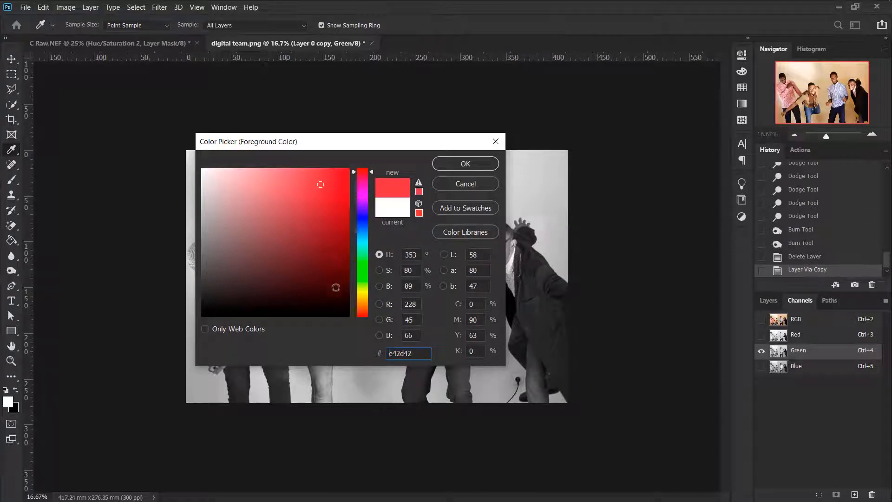
click(335, 288)
click(479, 185)
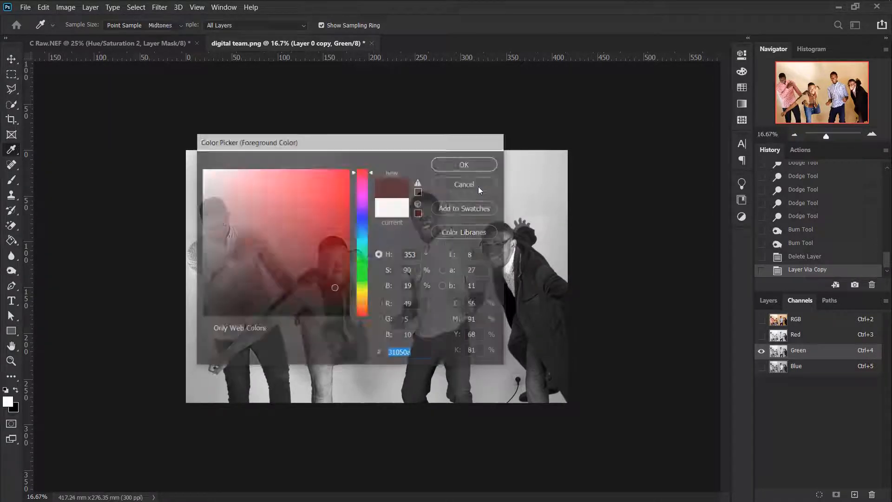
Select the Red channel and compare it combined with Green and with Blue, leaving only Red shown
click(776, 339)
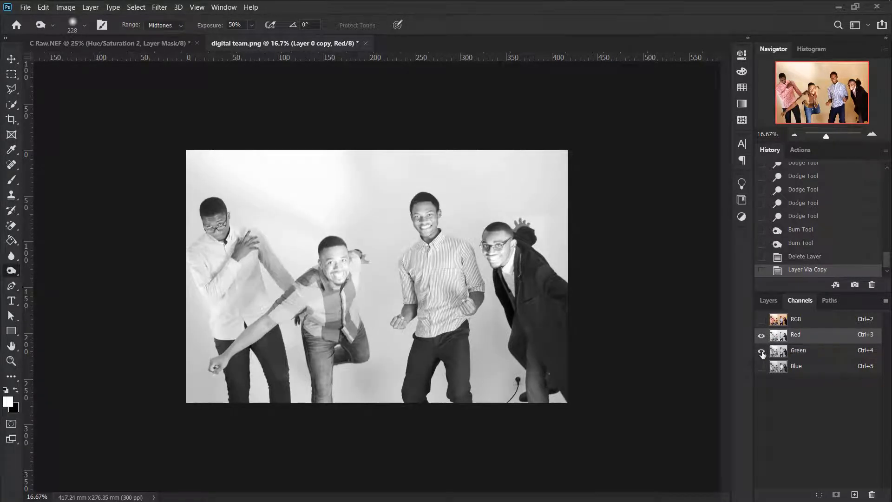
click(762, 351)
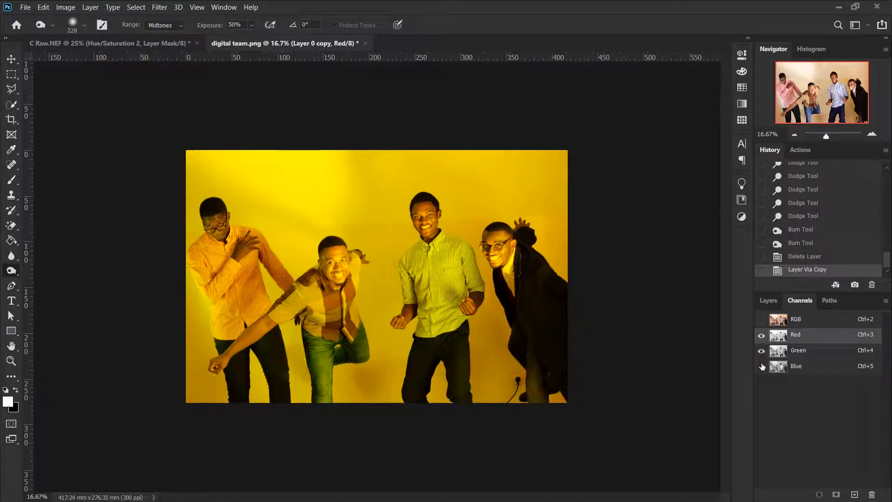
click(761, 367)
click(762, 351)
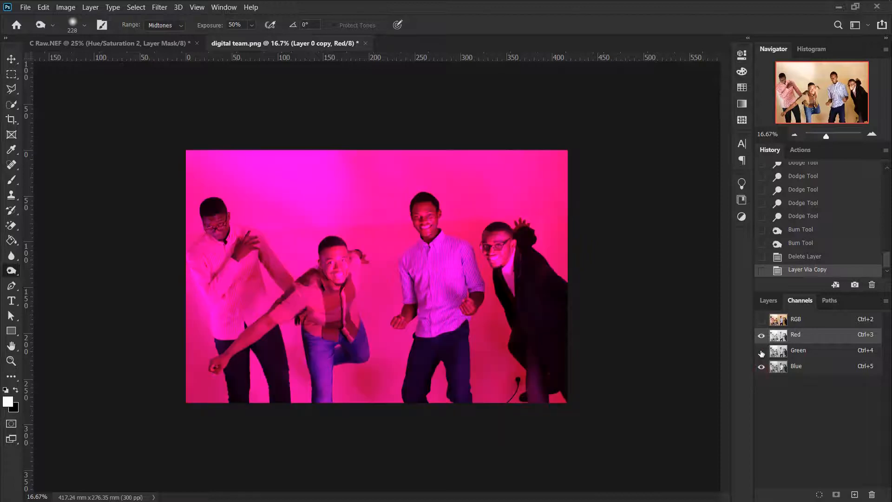
click(761, 367)
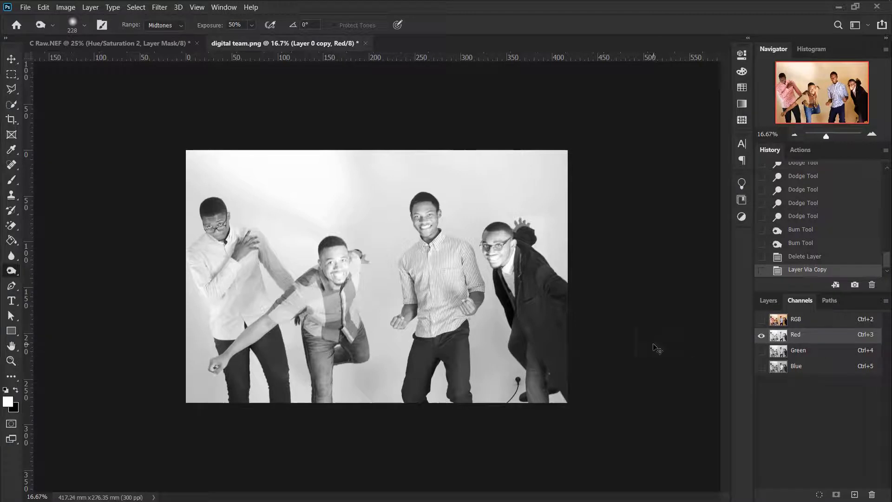
Apply Levels to the Red channel with input black point 45 and white point 213
key(ctrl+l)
drag(753, 168, 569, 81)
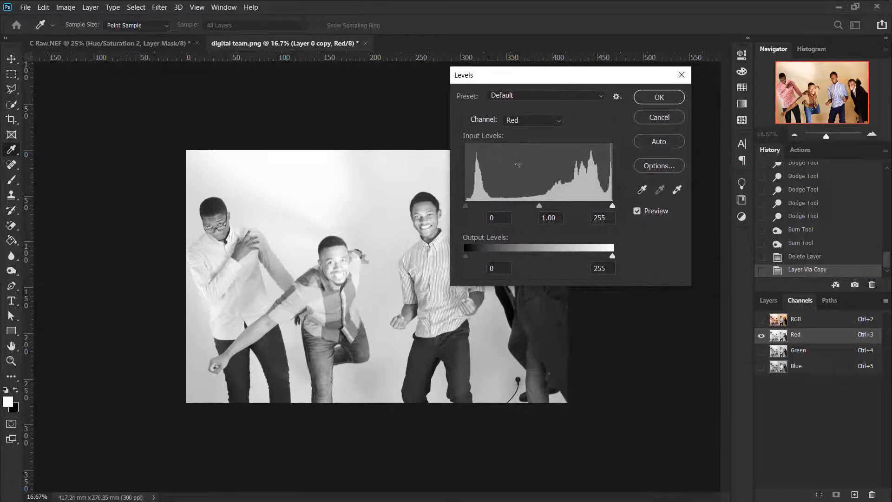
drag(467, 207, 493, 210)
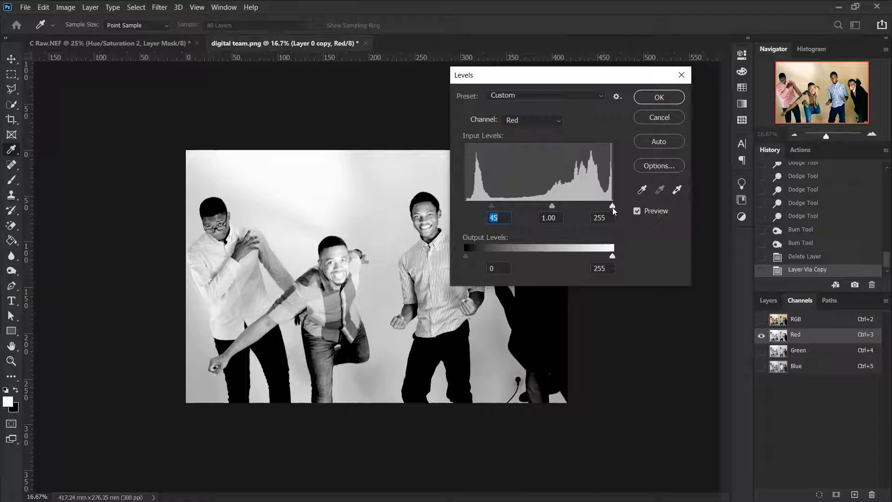
drag(613, 206, 588, 207)
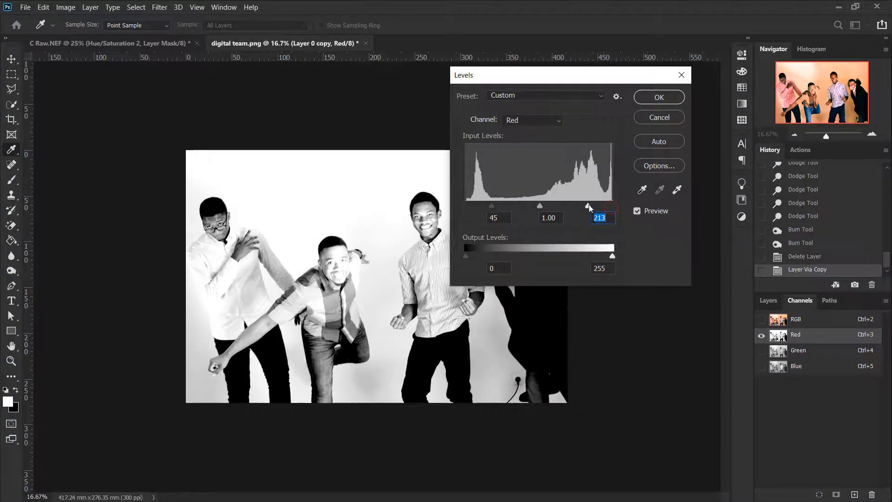
click(660, 97)
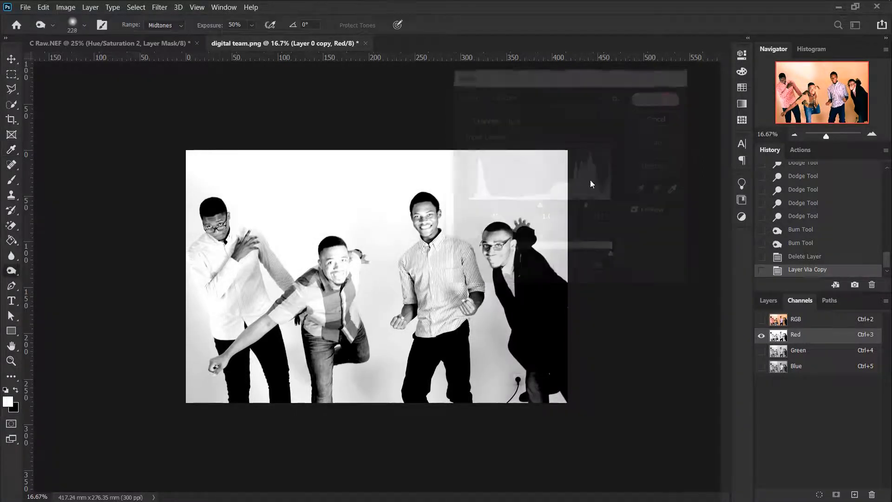
Quick-select the dark trousers of two men and the black coat in the Red channel, and clear the selection
key(ctrl+plus)
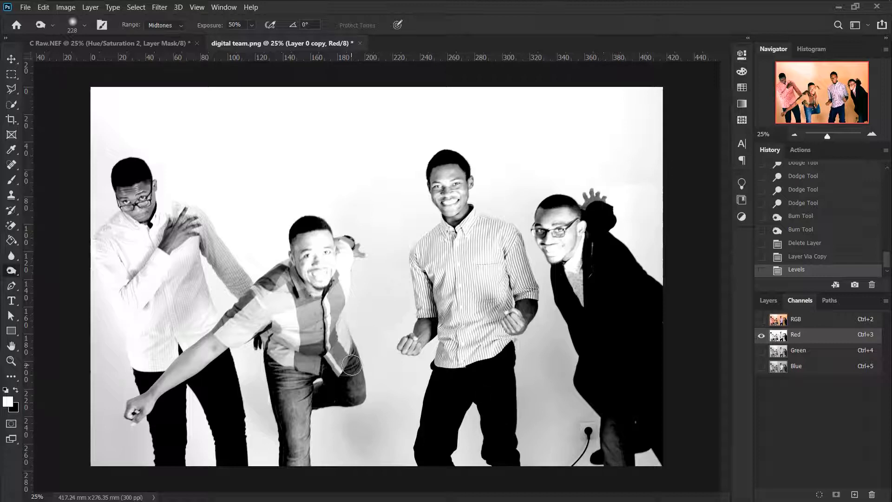
key(w)
drag(436, 381, 448, 391)
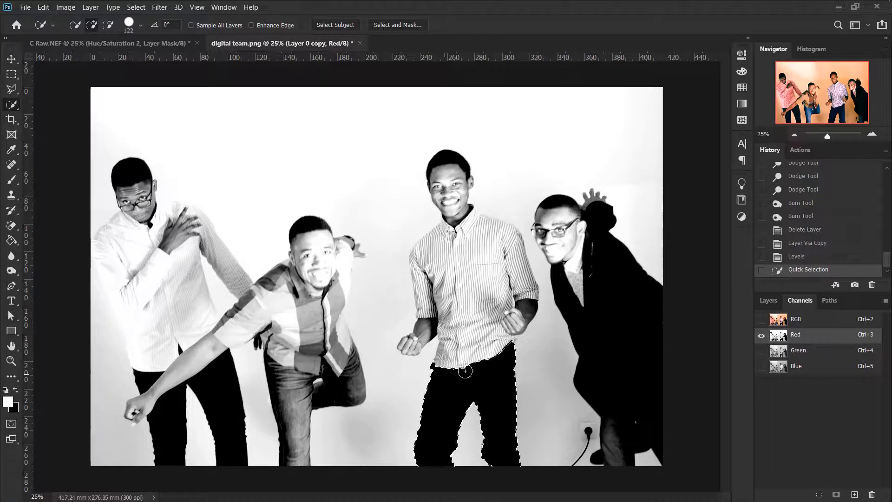
click(222, 394)
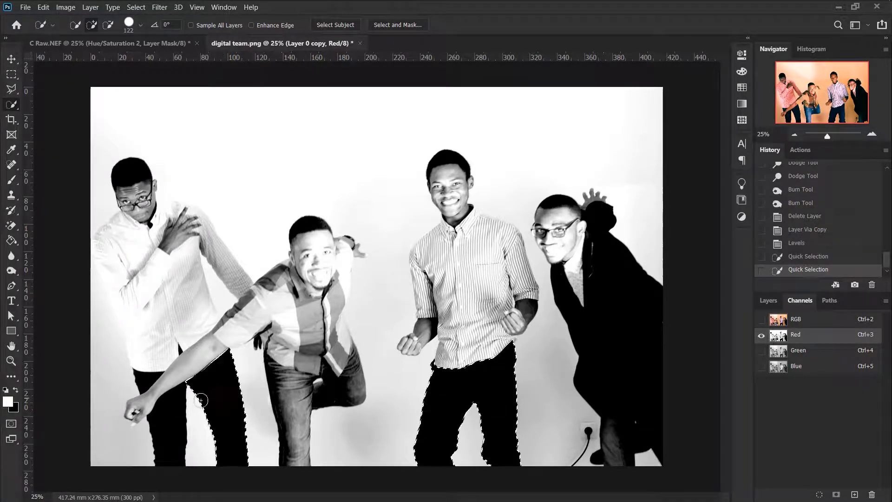
click(168, 414)
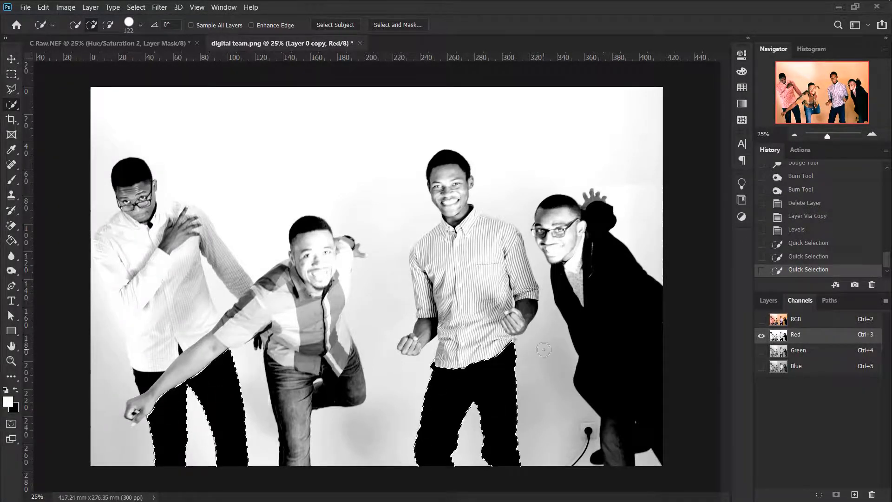
click(631, 324)
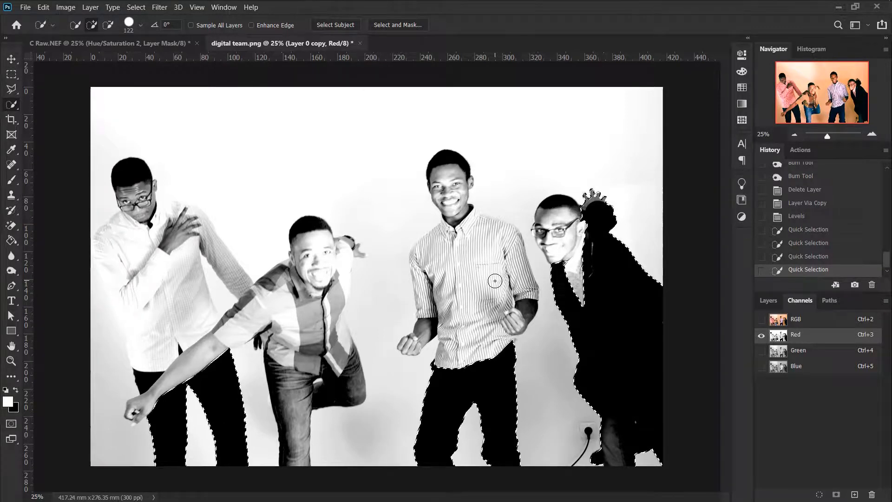
key(ctrl+minus)
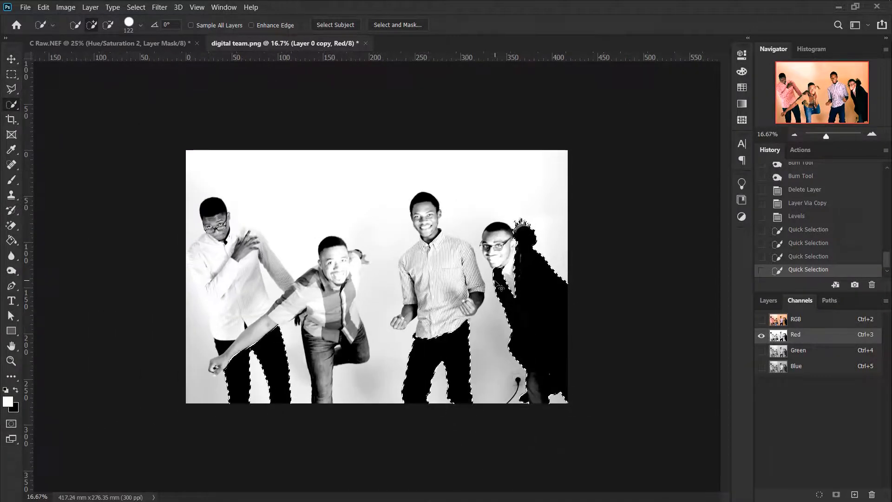
key(ctrl+d)
key(ctrl+z)
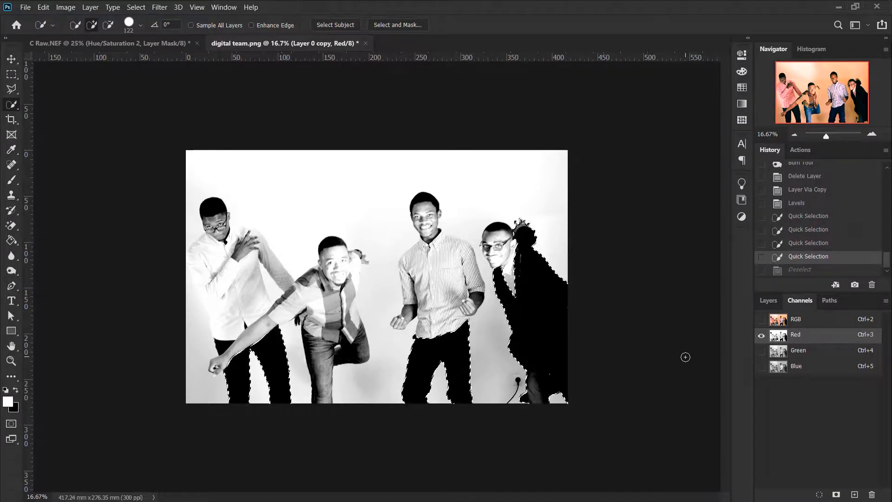
key(ctrl+d)
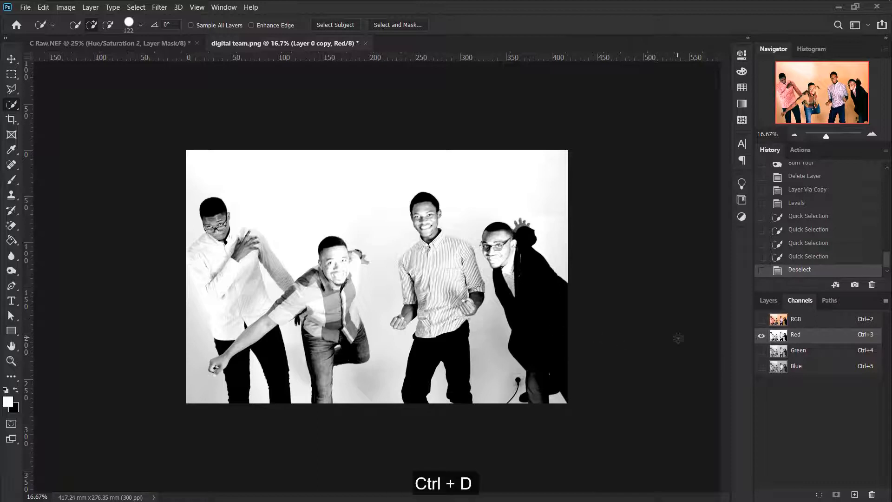
Delete the Levels-adjusted Layer 0 copy and duplicate Layer 0 again
click(772, 303)
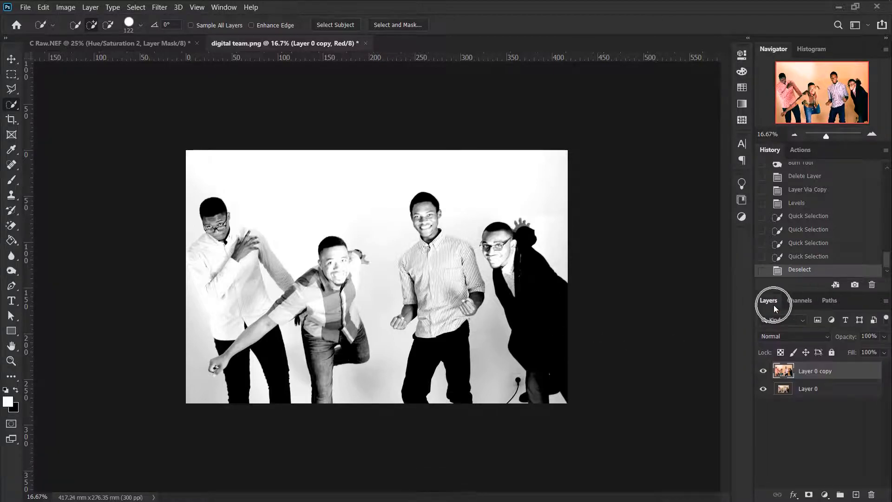
drag(790, 371, 871, 496)
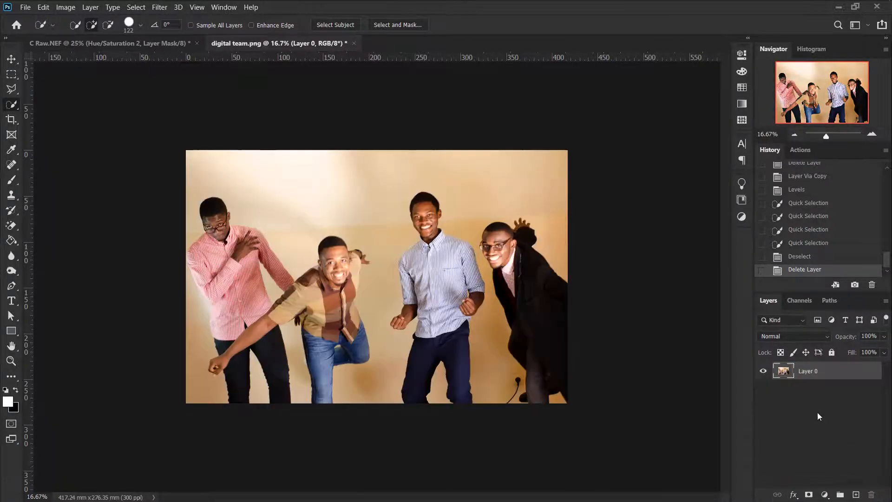
key(ctrl+j)
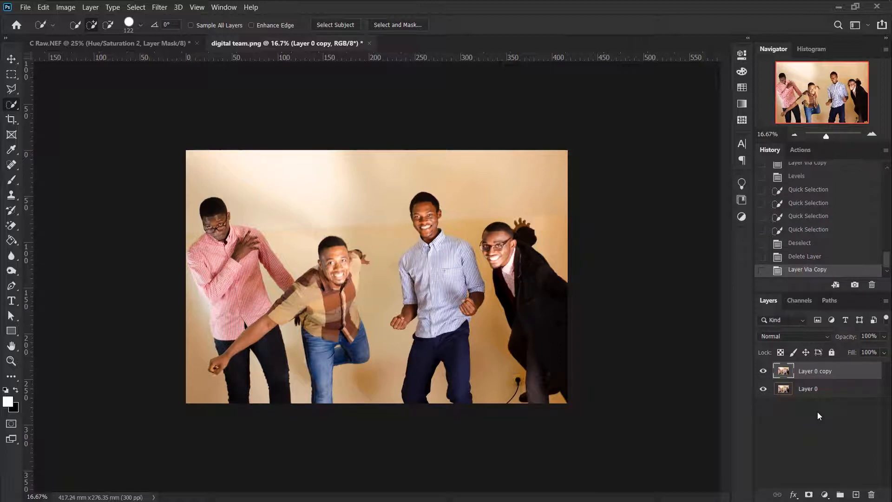
Apply a Gaussian Blur with a radius of 61.1 pixels to Layer 0 copy
click(158, 8)
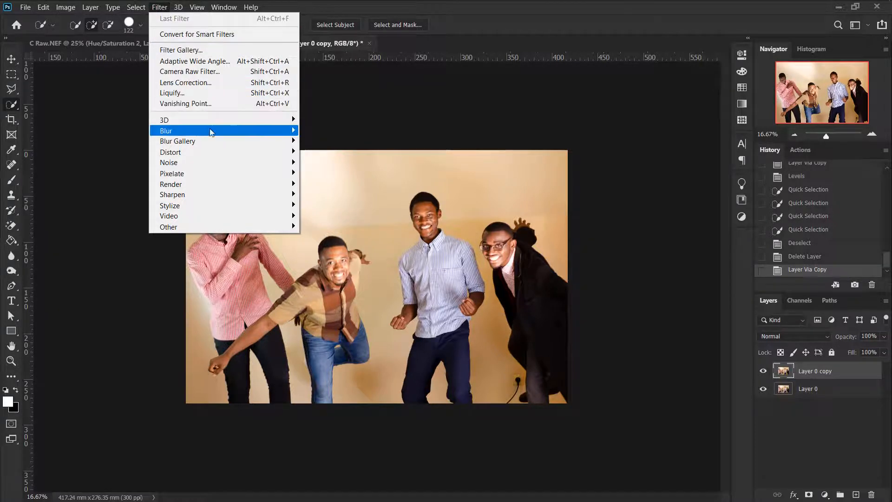
mouse_move(211, 130)
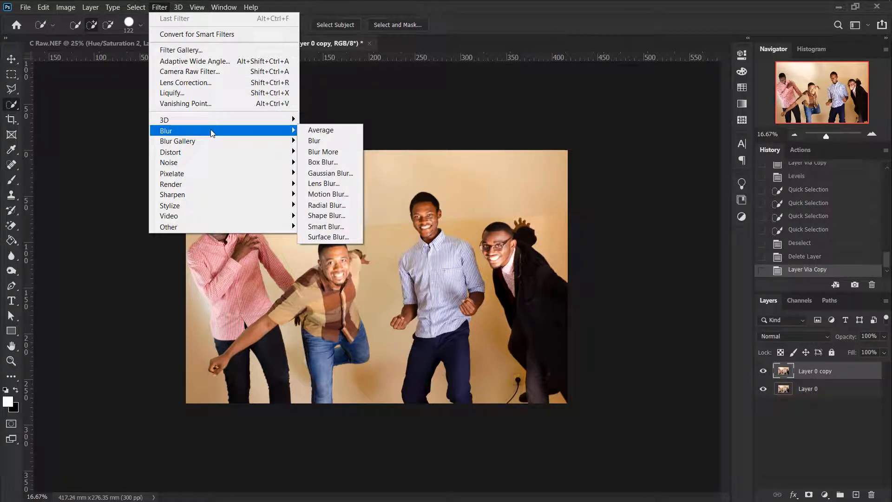
click(334, 178)
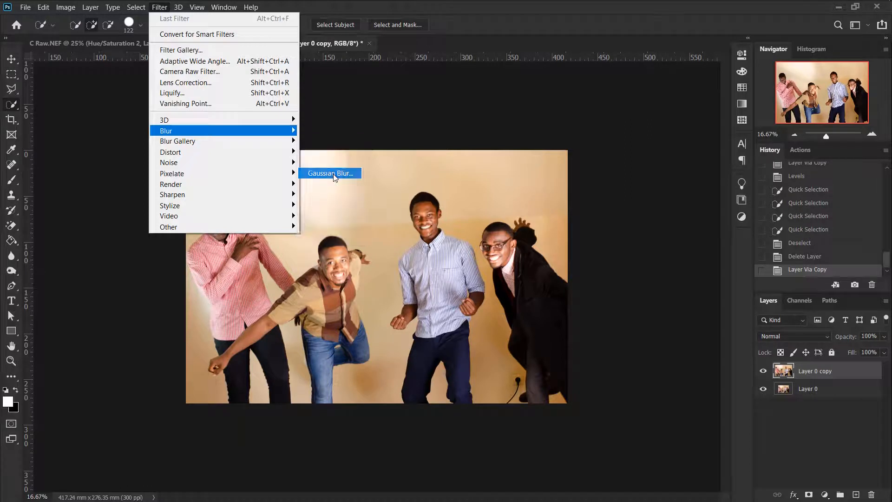
drag(432, 99, 569, 102)
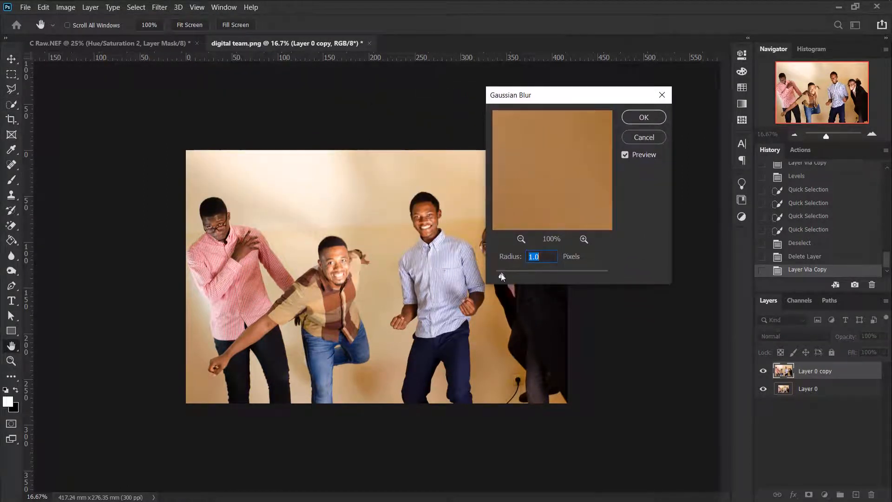
drag(502, 276, 505, 279)
drag(519, 276, 559, 275)
click(521, 240)
click(521, 240)
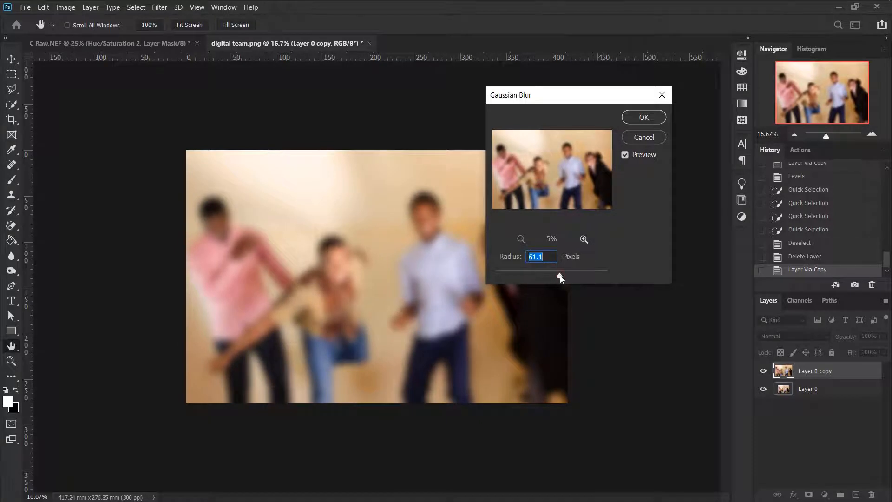
click(643, 118)
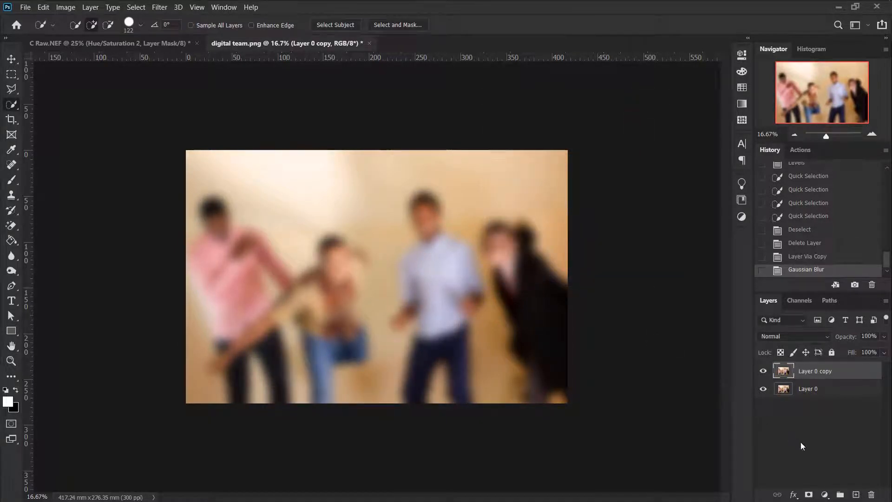
Add a layer mask to the blurred layer and set the Brush's foreground colour to black
click(809, 495)
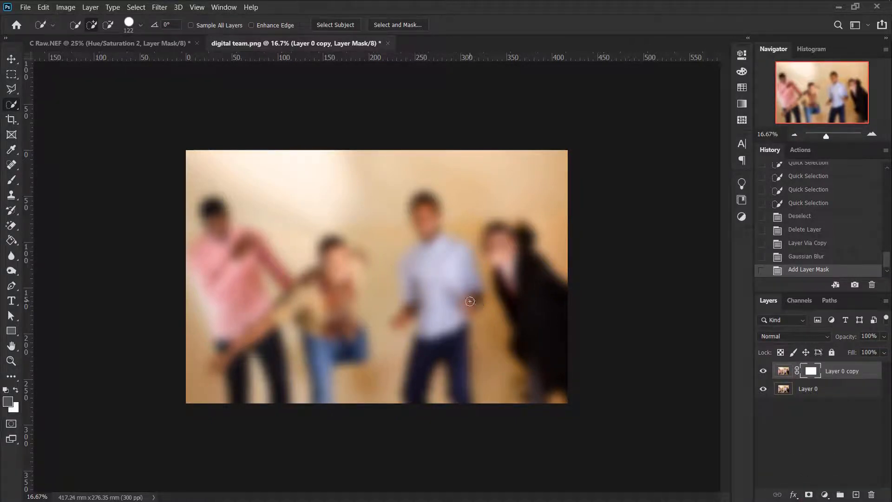
key(b)
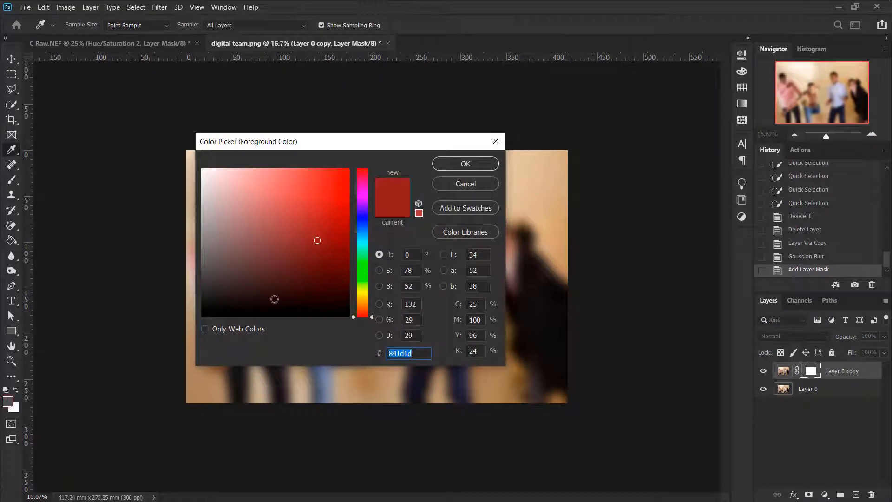
drag(228, 304, 172, 321)
click(455, 163)
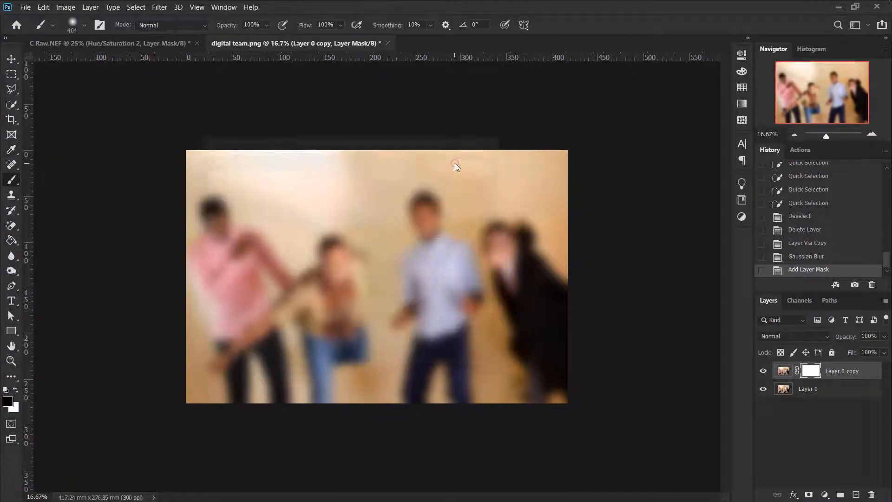
Paint black on the layer mask over the man in the checked shirt and the man in the black coat
mouse_move(353, 273)
mouse_down()
mouse_move(337, 265)
mouse_move(344, 253)
mouse_move(334, 255)
mouse_move(338, 277)
mouse_move(321, 274)
mouse_move(321, 320)
mouse_move(326, 256)
mouse_move(316, 247)
mouse_move(142, 397)
mouse_move(221, 343)
mouse_move(260, 342)
mouse_move(290, 446)
mouse_move(309, 384)
mouse_move(313, 402)
mouse_move(346, 360)
mouse_move(336, 284)
mouse_move(344, 252)
mouse_move(301, 144)
mouse_move(325, 177)
mouse_up()
key(ctrl+plus)
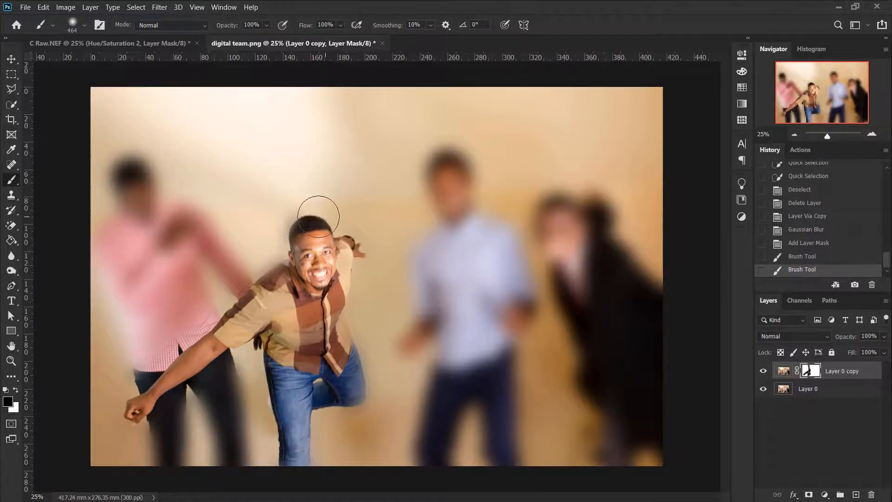
mouse_move(318, 217)
mouse_down()
mouse_move(301, 320)
mouse_move(344, 384)
mouse_up()
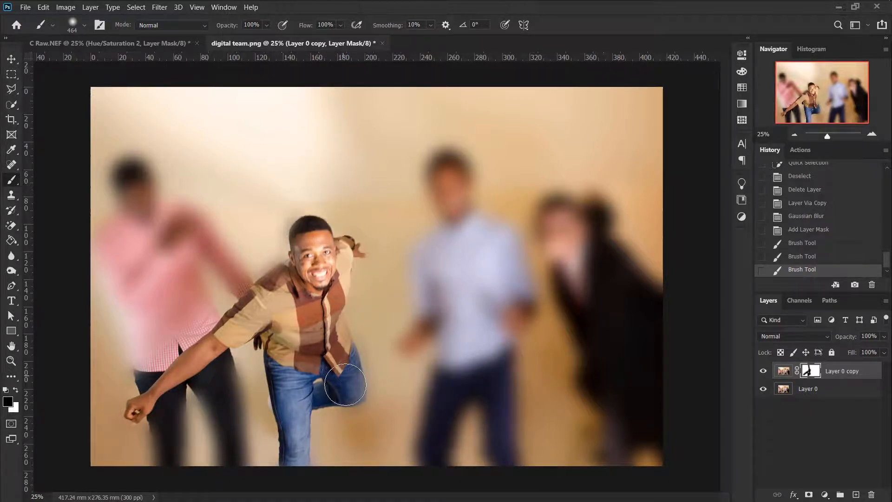
click(795, 135)
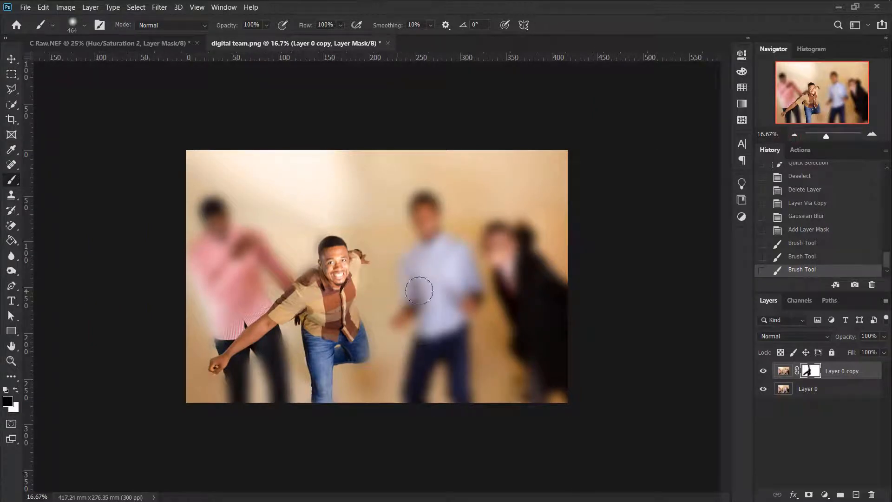
mouse_move(511, 292)
mouse_down()
mouse_move(498, 245)
mouse_move(519, 277)
mouse_move(495, 241)
mouse_move(508, 238)
mouse_move(524, 251)
mouse_move(523, 236)
mouse_move(564, 310)
mouse_move(495, 259)
mouse_move(527, 331)
mouse_move(540, 411)
mouse_move(553, 333)
mouse_up()
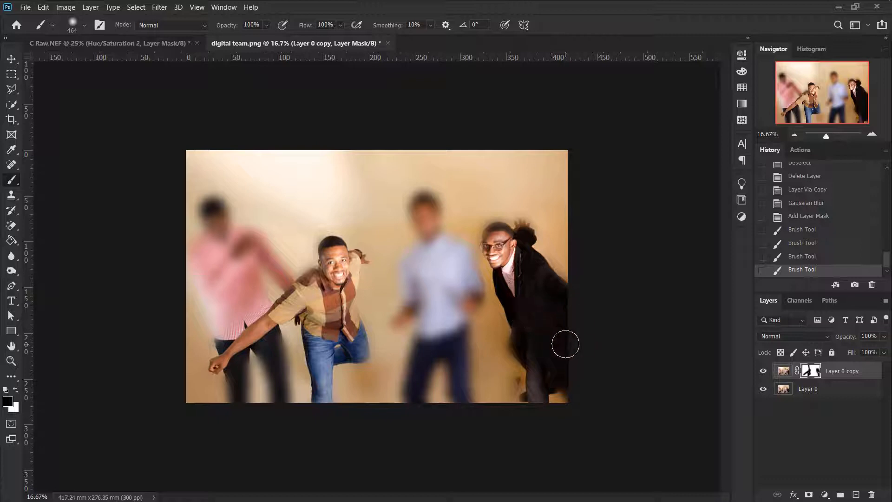
Target the blurred layer's image and revert the document to the Add Layer Mask history state
click(784, 370)
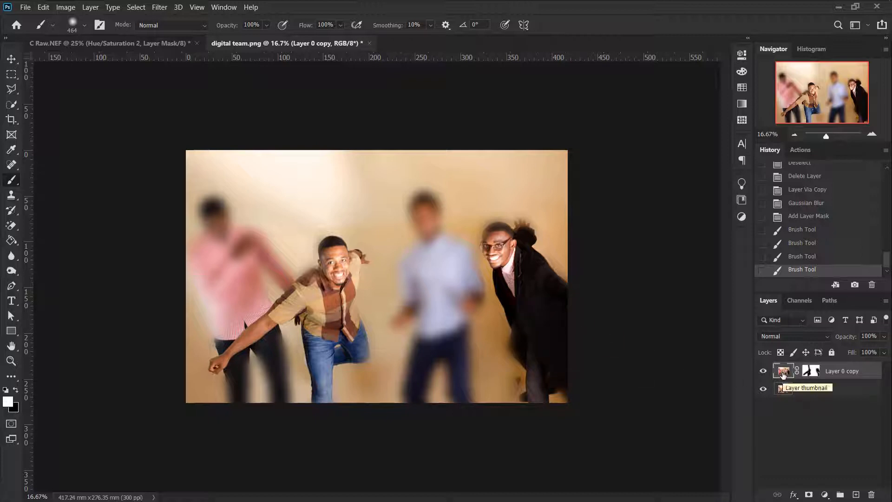
click(806, 218)
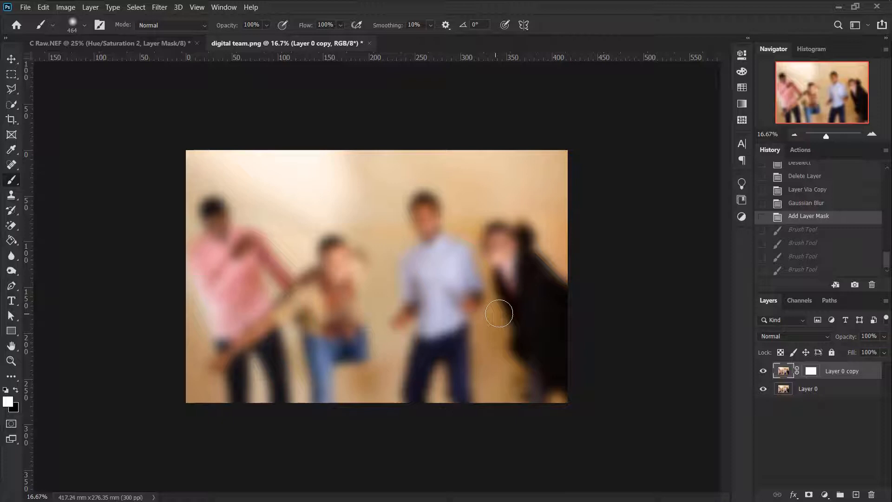
Add a Hue/Saturation adjustment layer with hue +45, saturation -62 and lightness -19
click(742, 217)
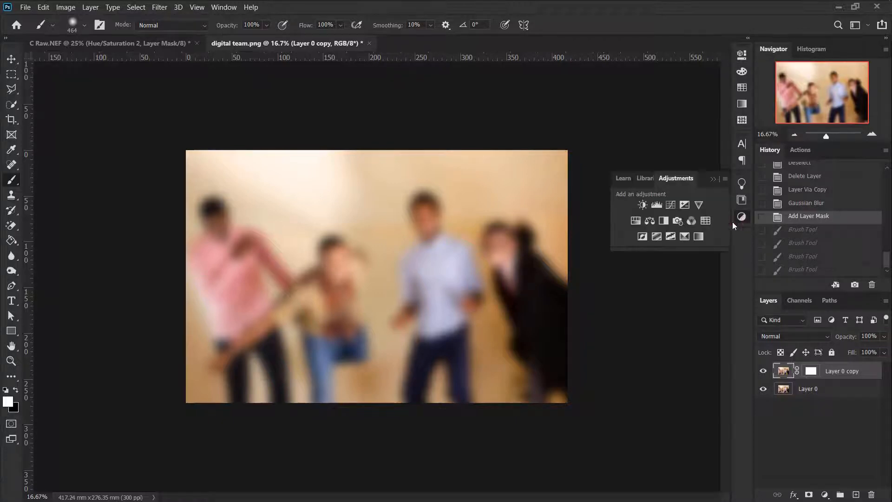
click(653, 220)
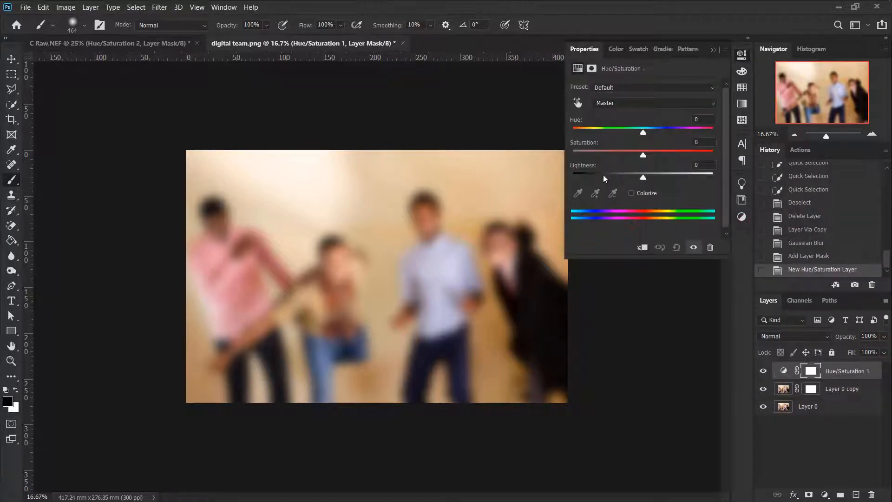
drag(648, 132, 602, 158)
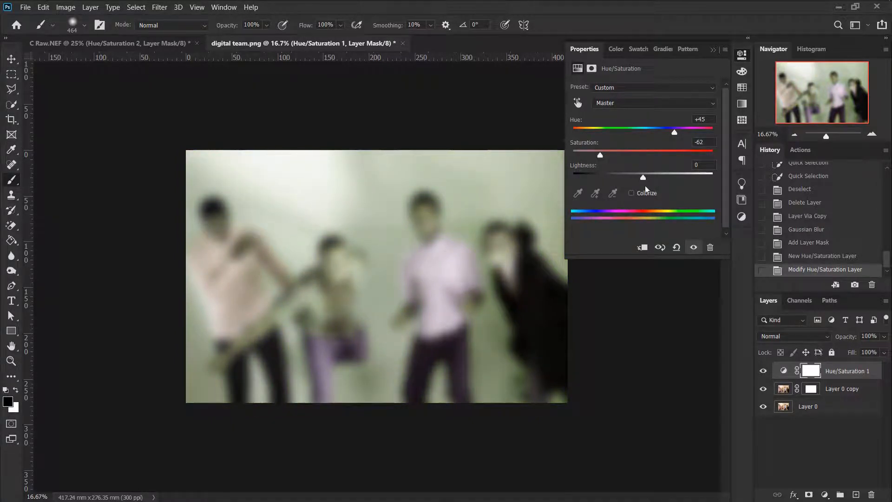
mouse_move(643, 177)
mouse_down()
mouse_move(658, 177)
mouse_move(630, 181)
mouse_up()
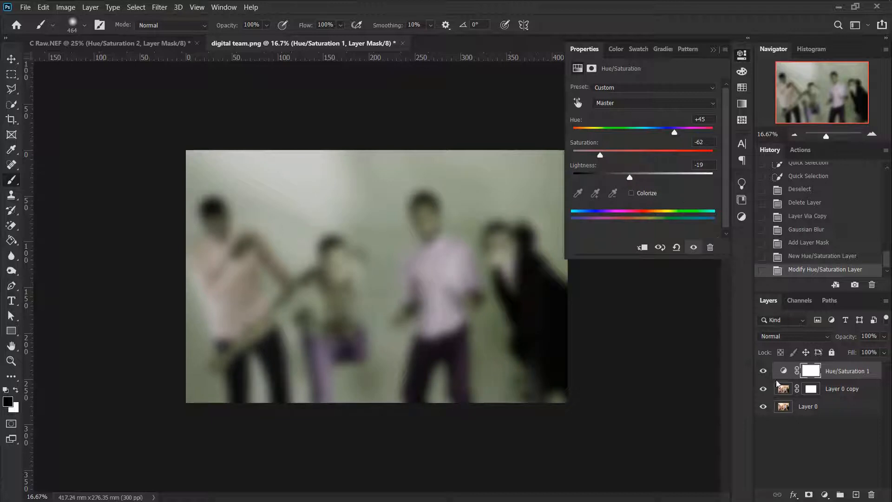
Select the image of Layer 0 copy and reduce the layer's opacity to 71%
click(811, 389)
click(784, 388)
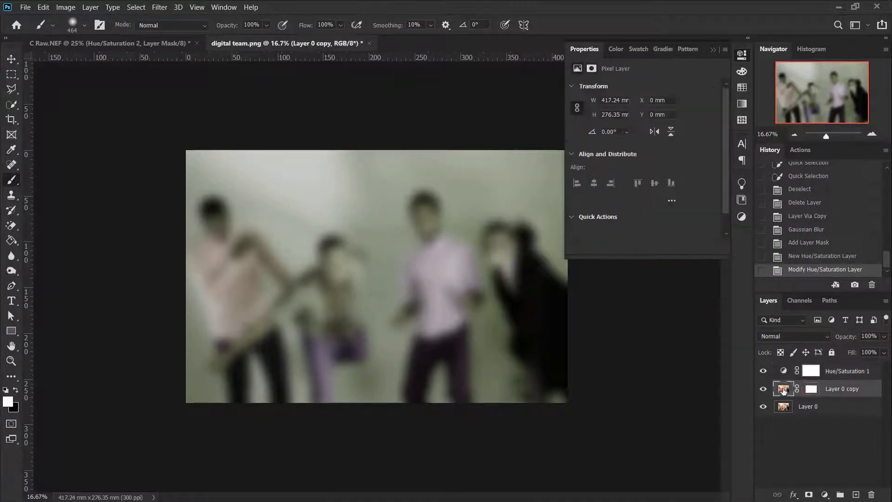
click(740, 55)
click(783, 375)
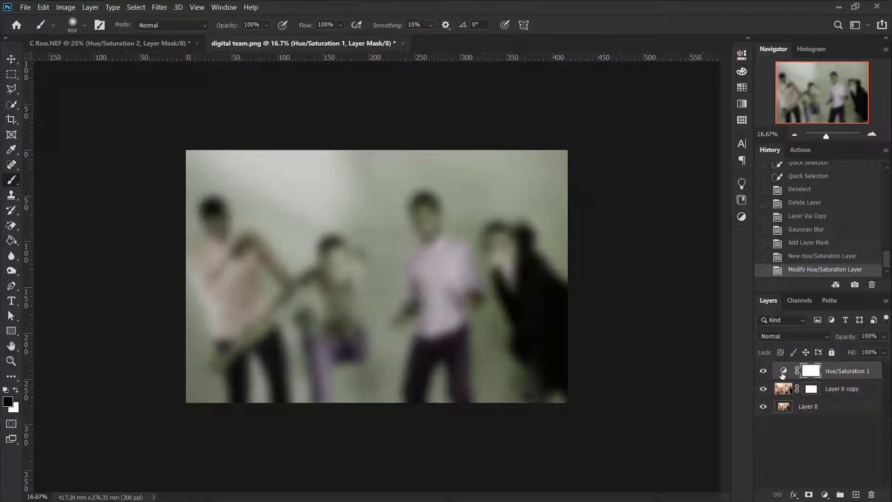
click(783, 389)
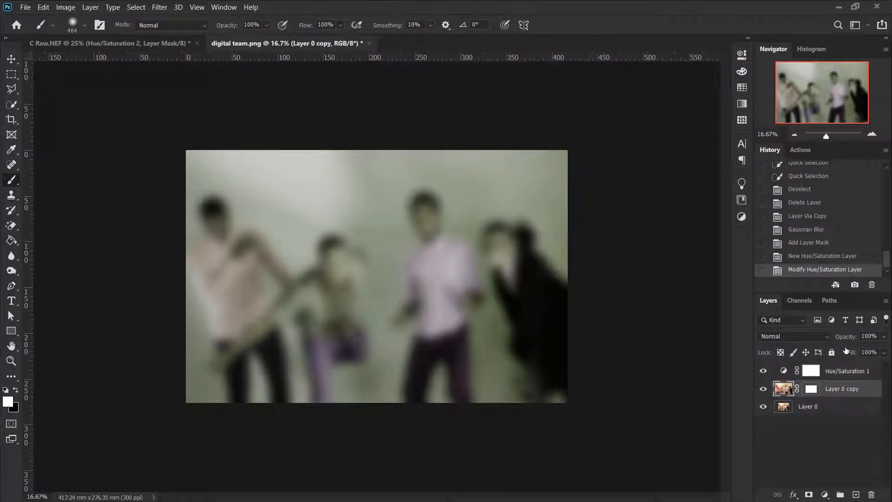
click(885, 337)
drag(884, 352, 862, 350)
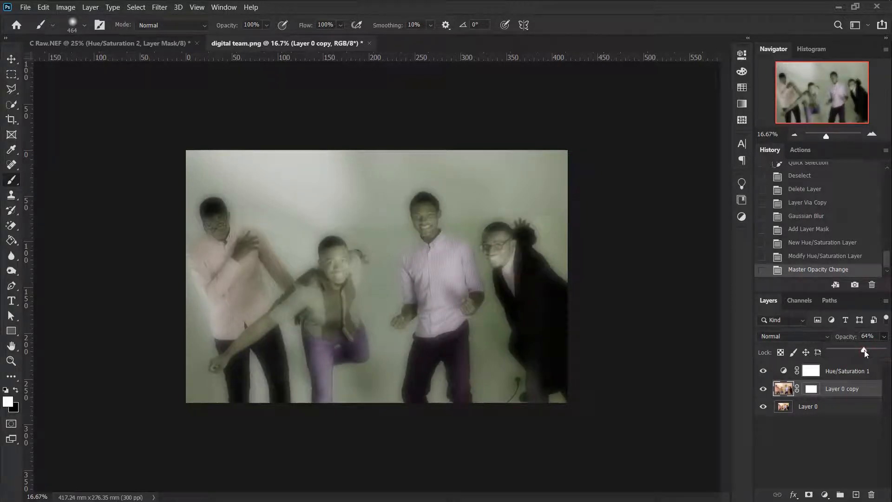
drag(864, 350, 868, 352)
Draw a black rectangle about 5128 by 3464 px over the whole photo and lower its layer opacity to 60%
key(u)
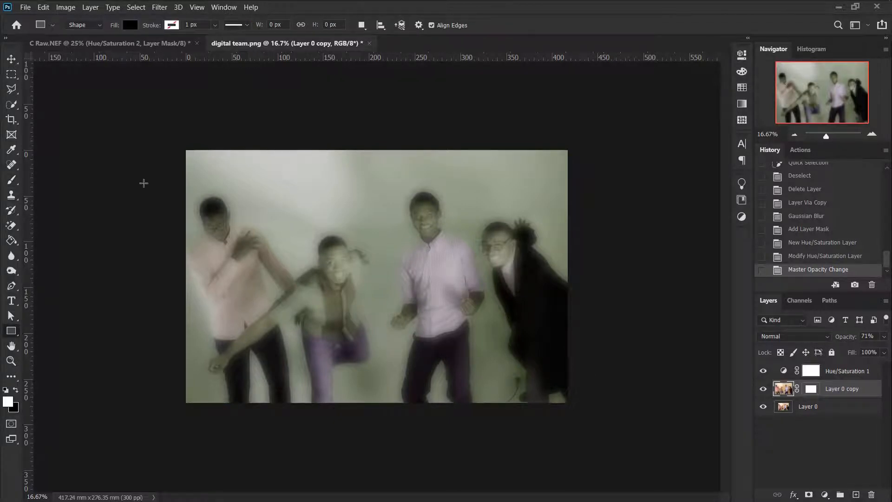
drag(176, 142, 574, 410)
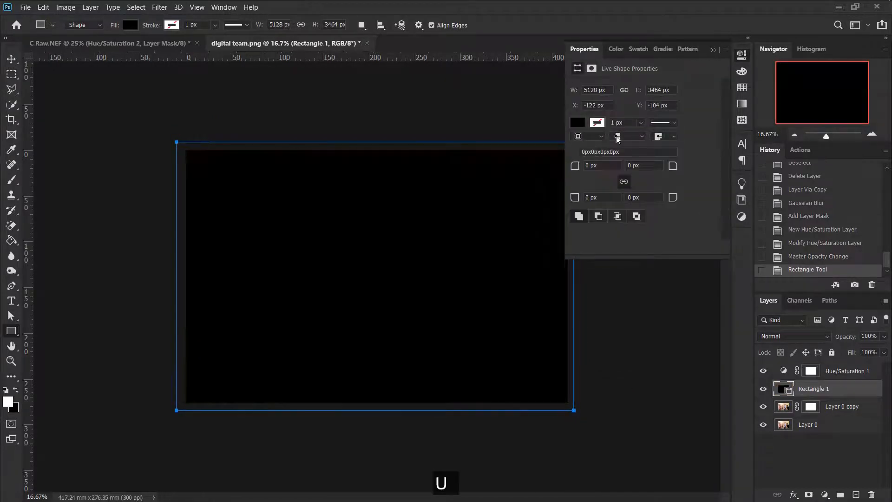
click(883, 343)
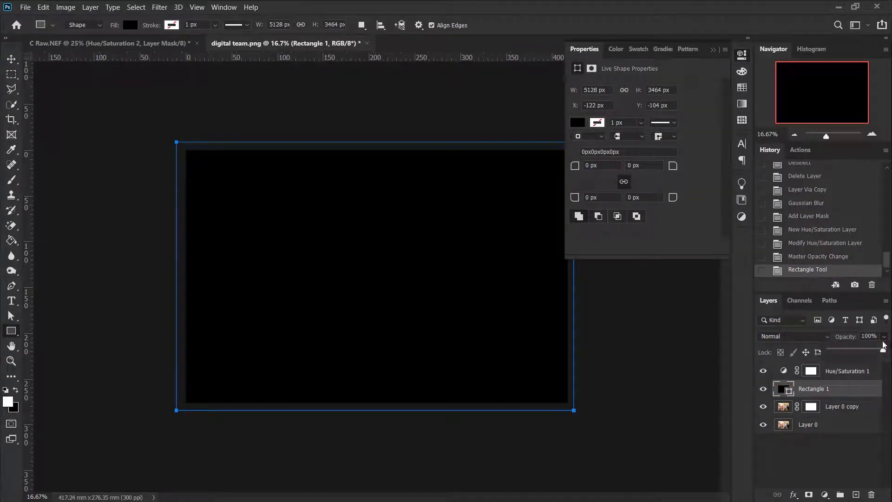
click(850, 351)
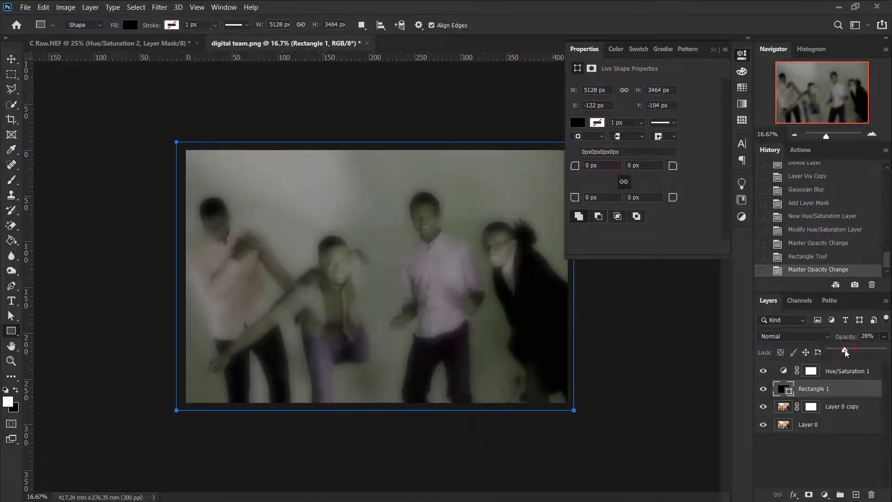
drag(845, 352, 863, 352)
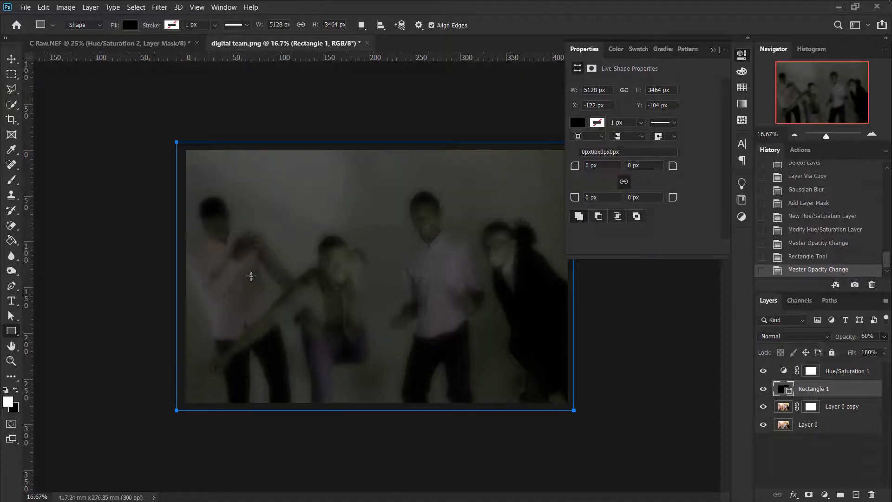
Add a new layer above the rectangle and write "Bonjour le monde" on two lines in Arial Black at 72 pt
key(t)
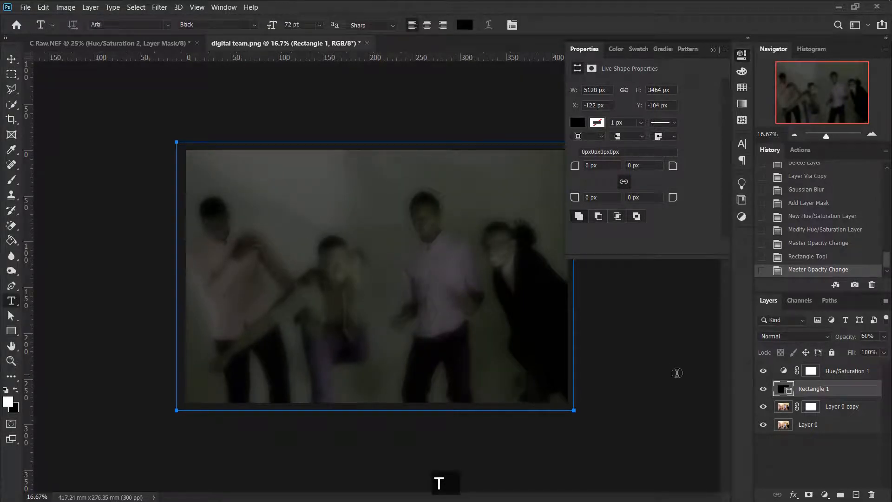
click(856, 495)
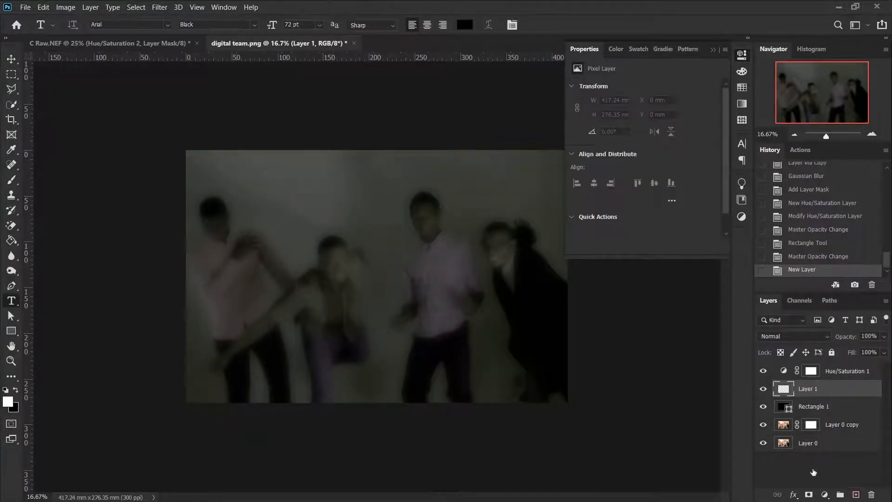
click(300, 231)
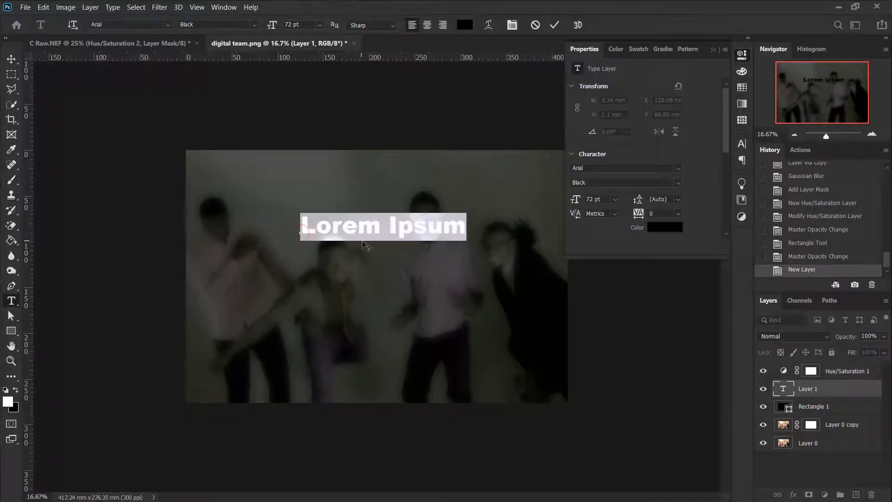
text(Bonjo)
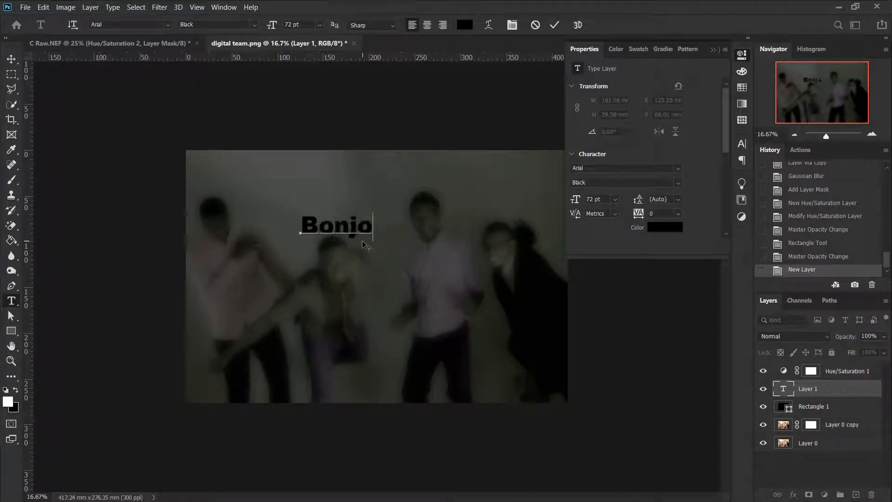
text(ur le )
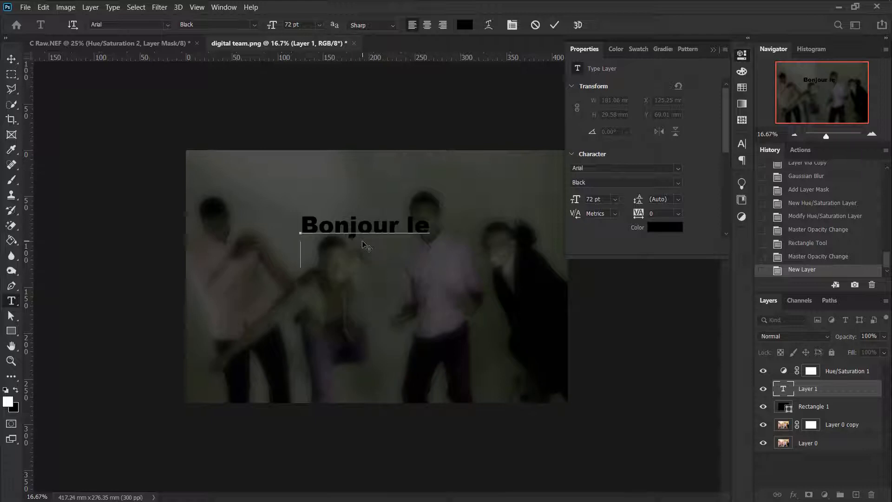
text(monde)
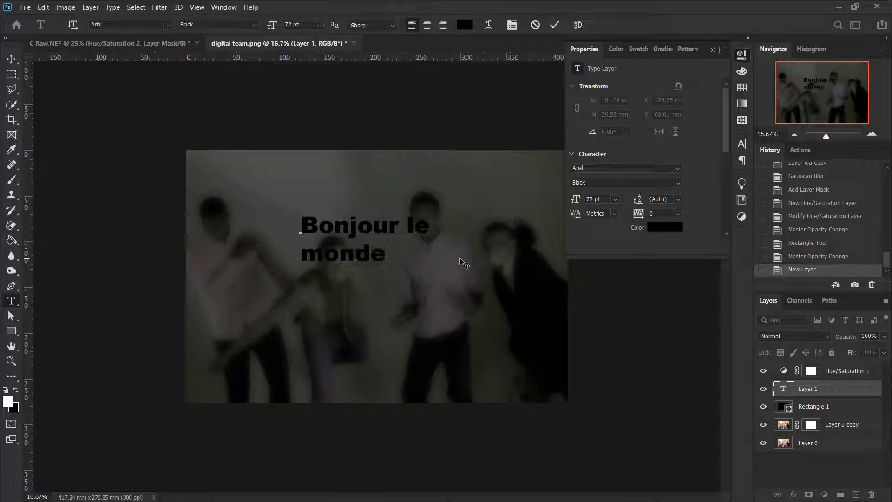
Recolor the "Bonjour le monde" text to white (#ffffff) and hide the Hue/Saturation 1 adjustment layer
click(783, 391)
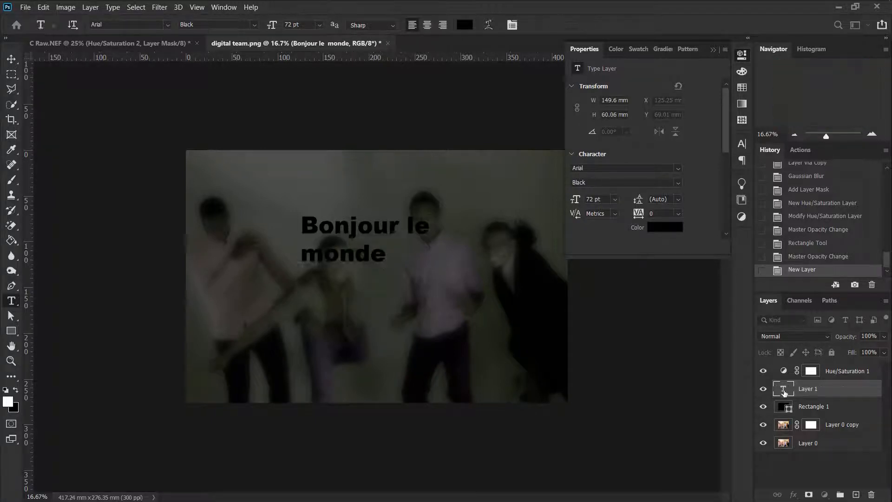
double_click(783, 391)
click(665, 229)
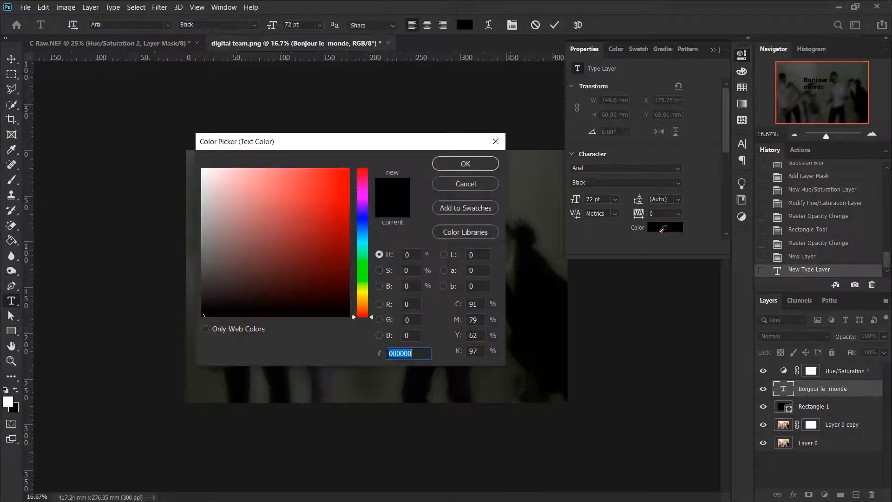
text(ffffff)
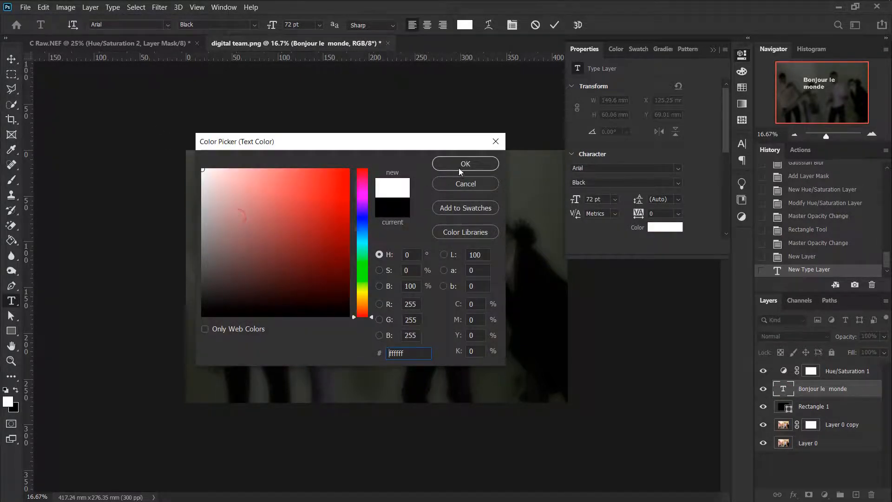
click(459, 168)
click(786, 387)
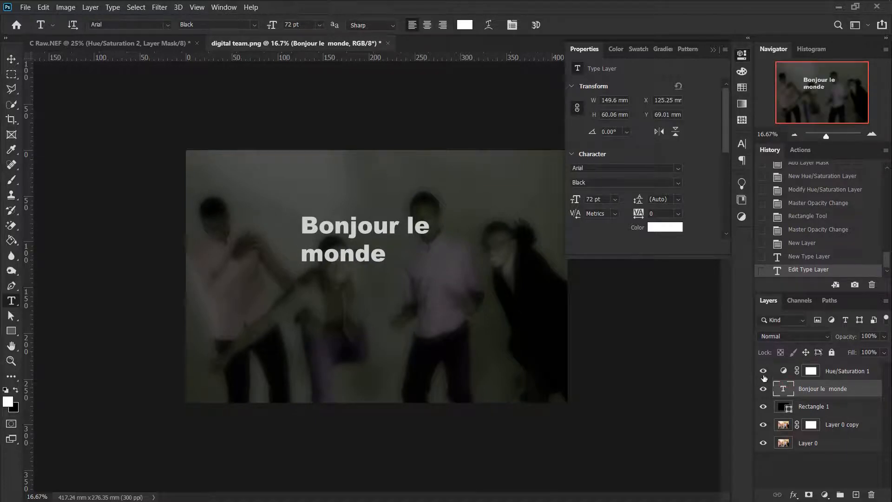
click(764, 372)
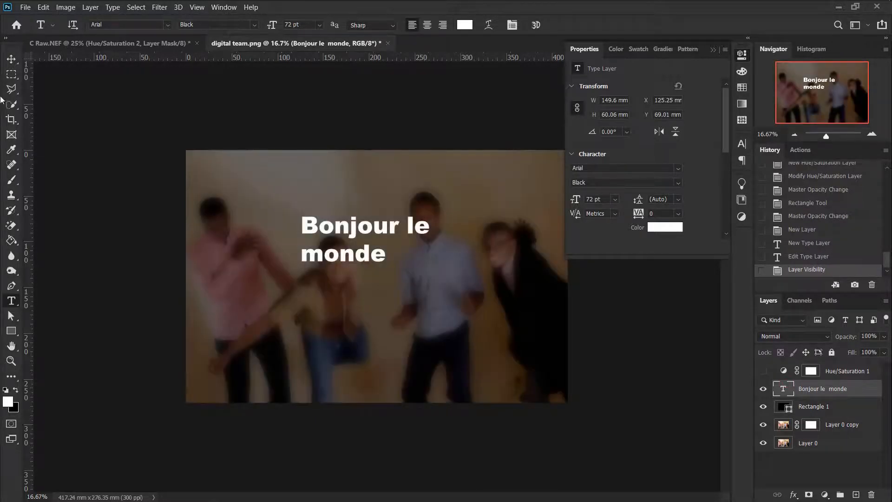
Scale the "Bonjour le monde" text to about 158% and reposition it across the three leftmost men
click(11, 59)
drag(362, 244, 296, 243)
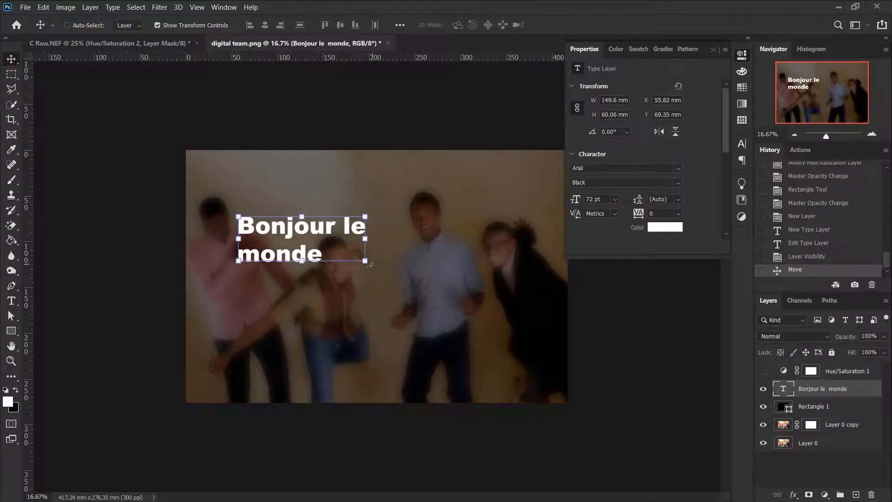
drag(371, 264, 470, 327)
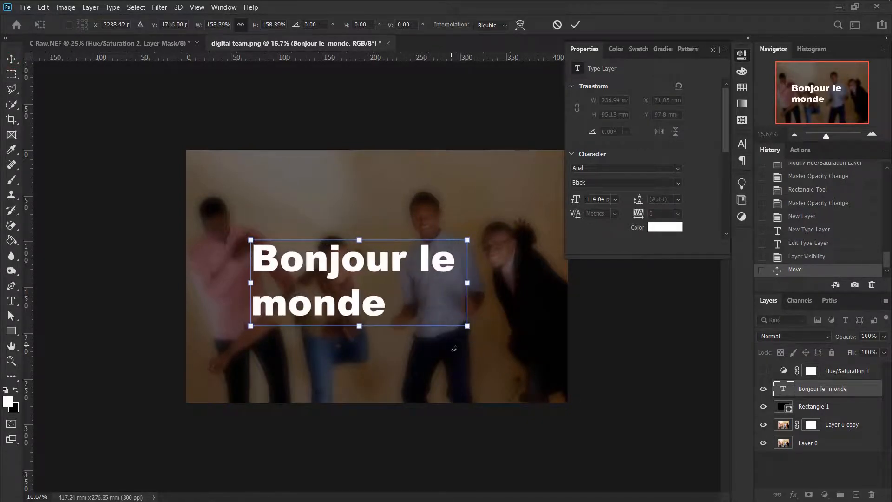
drag(415, 320, 398, 299)
key(Return)
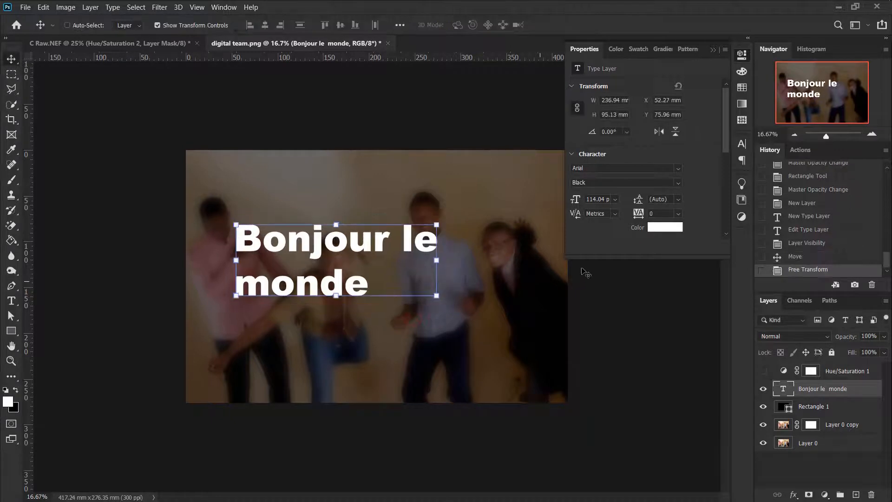
click(744, 56)
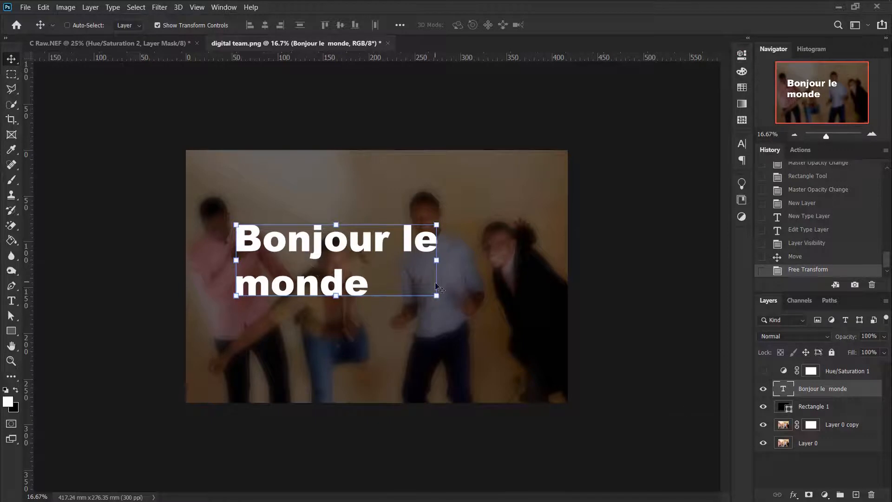
Apply a much stronger Gaussian Blur to the image of Layer 0 copy and raise the layer's opacity to 95%
click(784, 426)
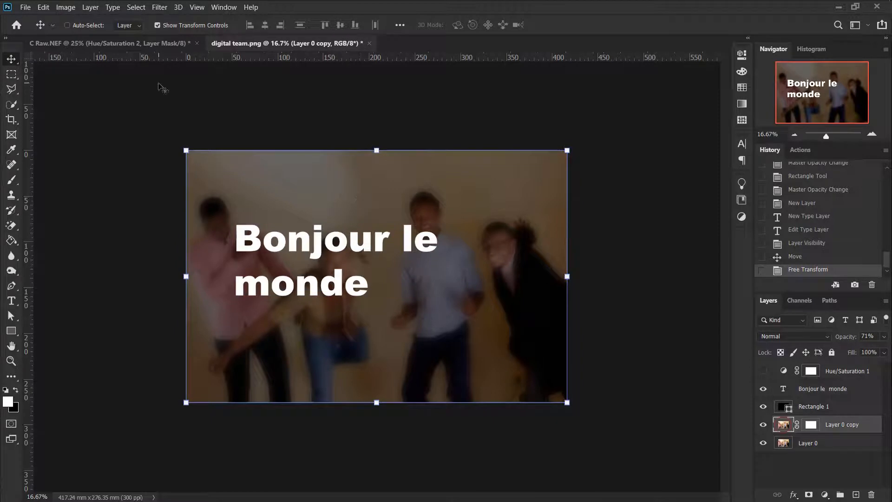
click(162, 8)
mouse_move(202, 186)
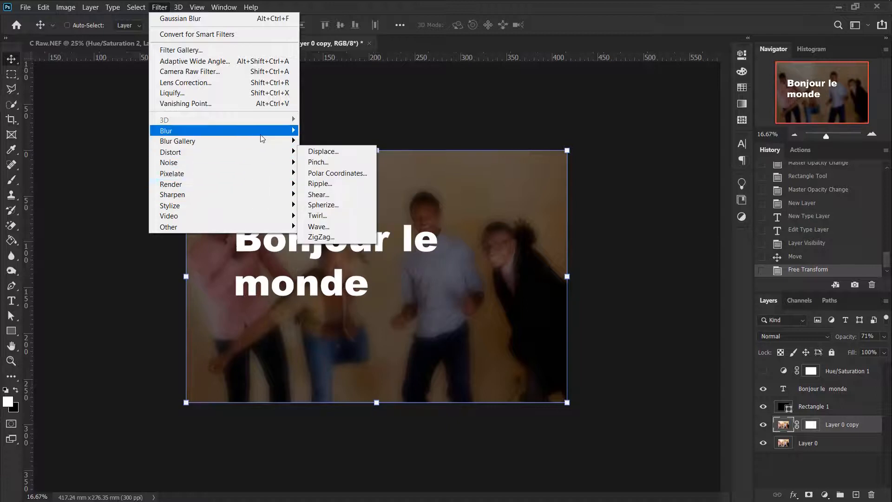
mouse_move(263, 134)
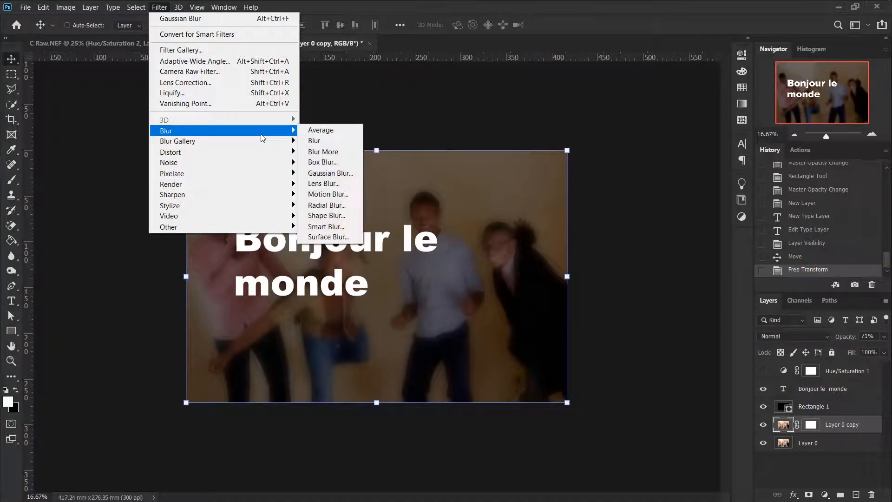
click(325, 173)
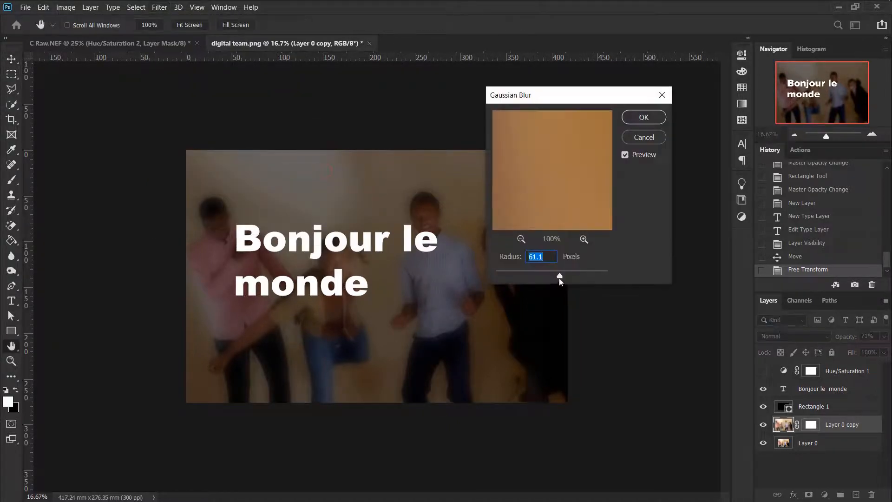
drag(559, 277, 603, 277)
click(642, 117)
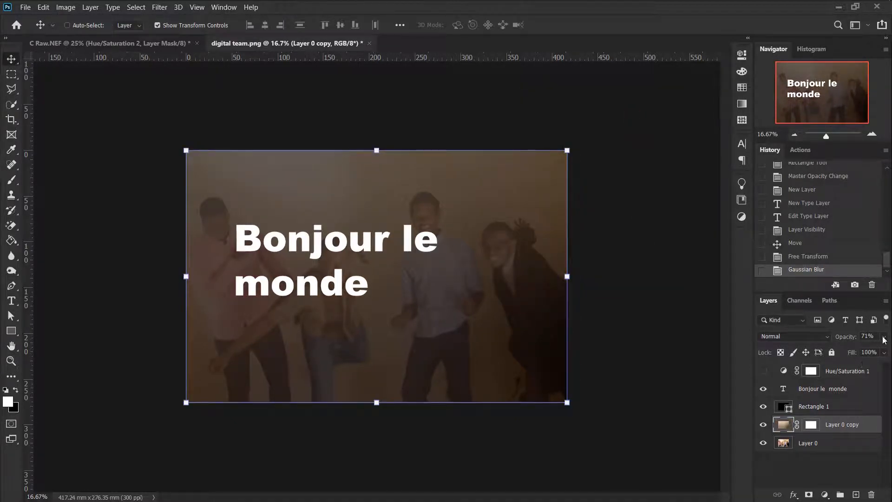
click(883, 338)
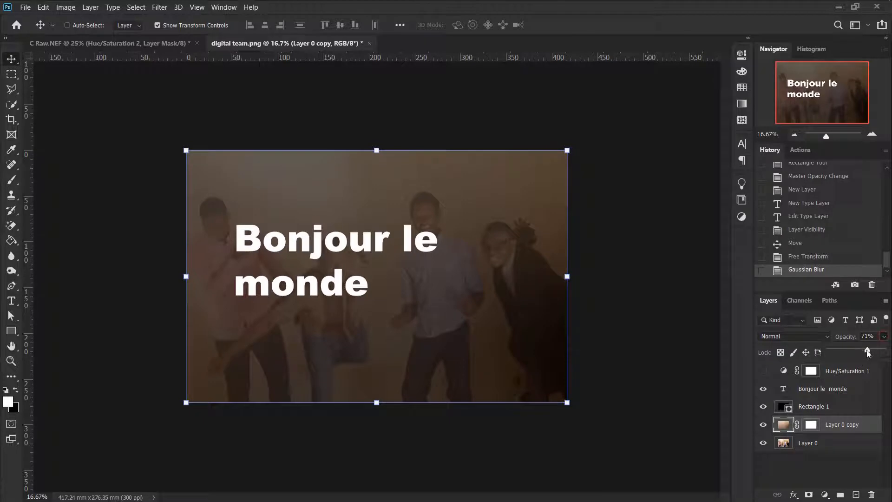
drag(867, 352, 881, 353)
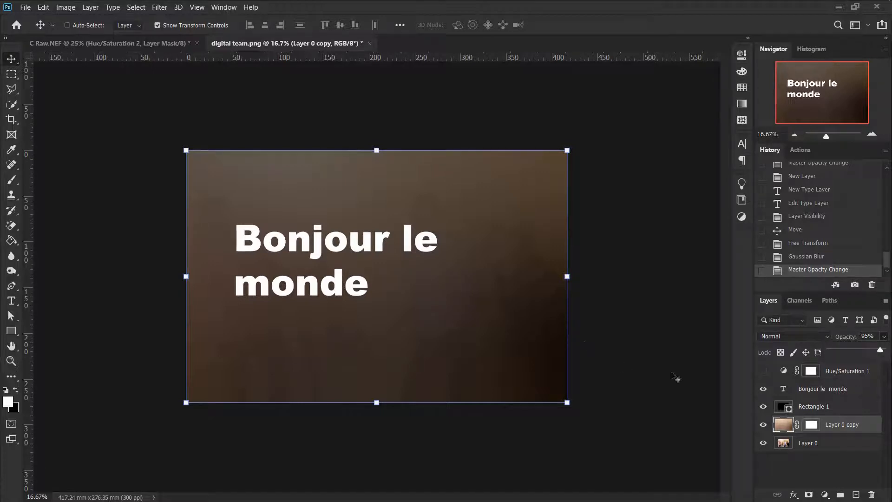
Delete all layers above Layer 0 and duplicate Layer 0
shift+click(777, 377)
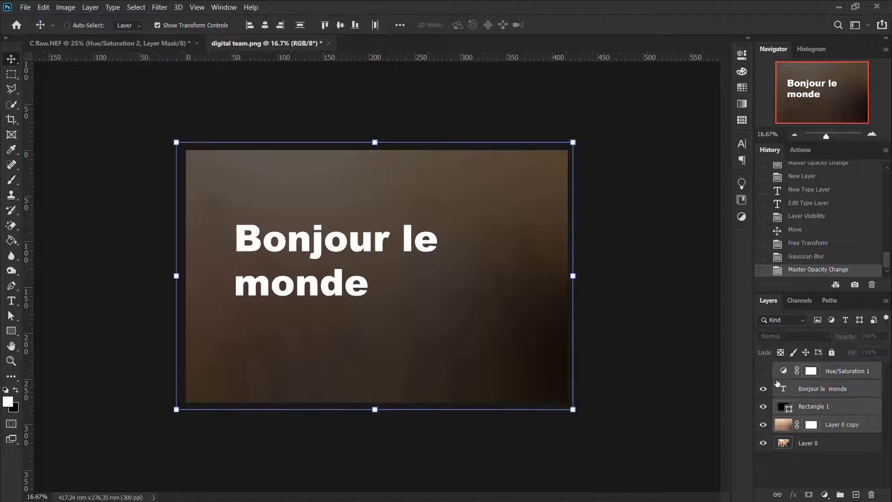
drag(786, 376, 873, 496)
key(ctrl+j)
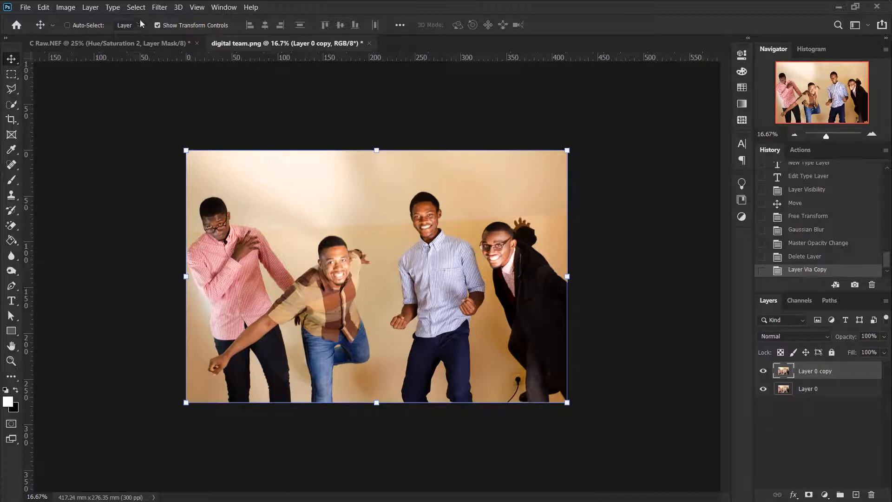
Apply a Radial Blur to Layer 0 copy with the Zoom method, amount 69 and Good quality
click(156, 7)
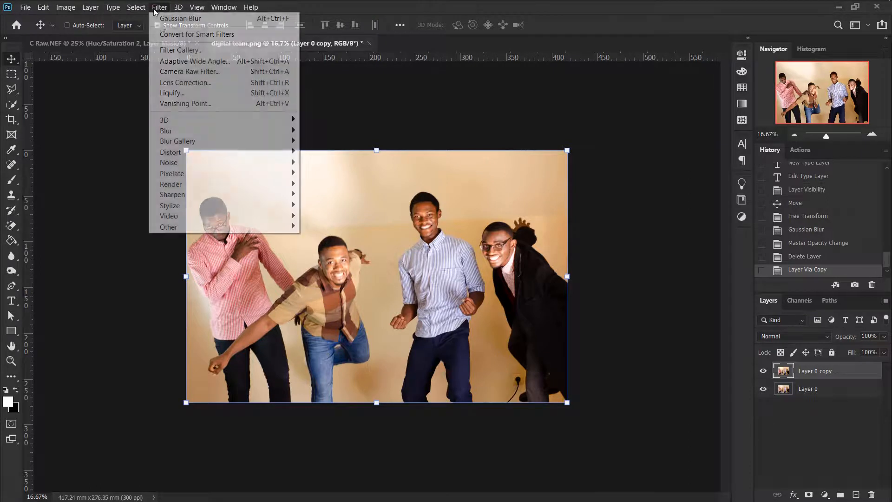
mouse_move(223, 131)
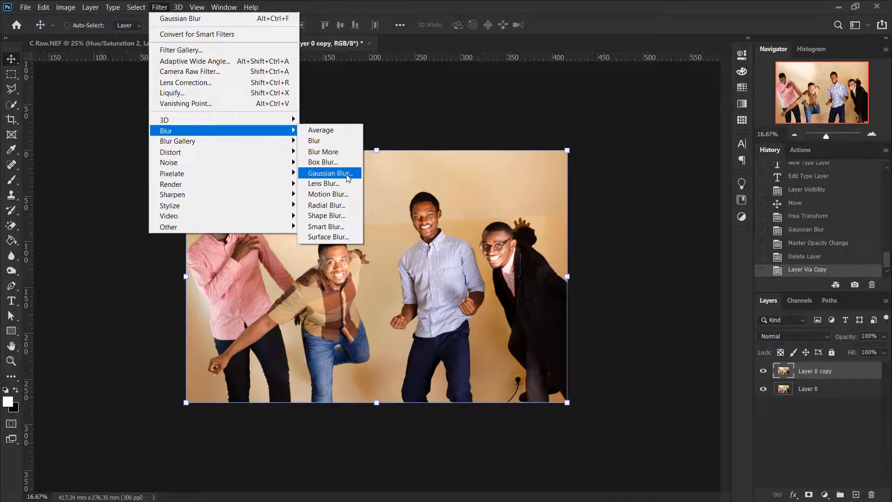
click(342, 204)
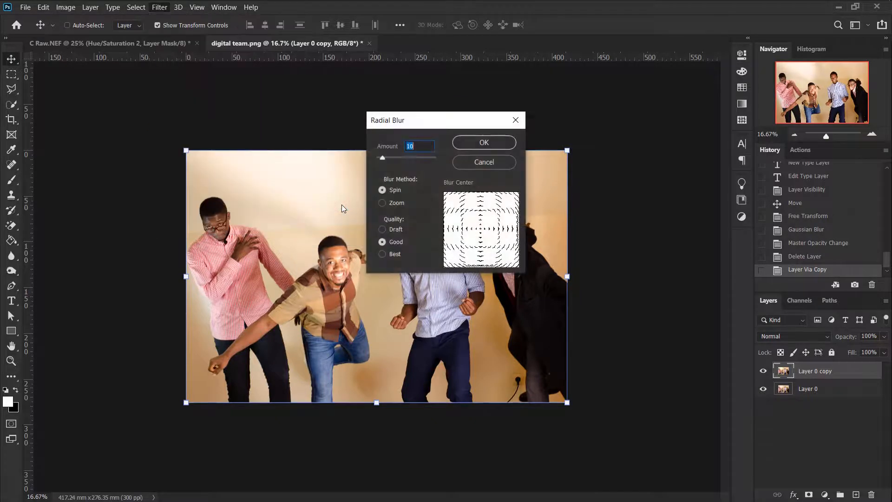
drag(471, 122, 599, 110)
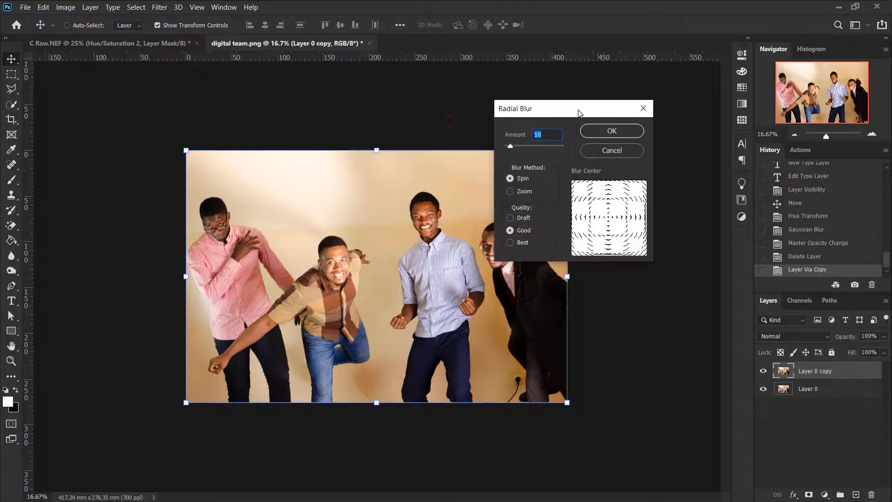
click(511, 192)
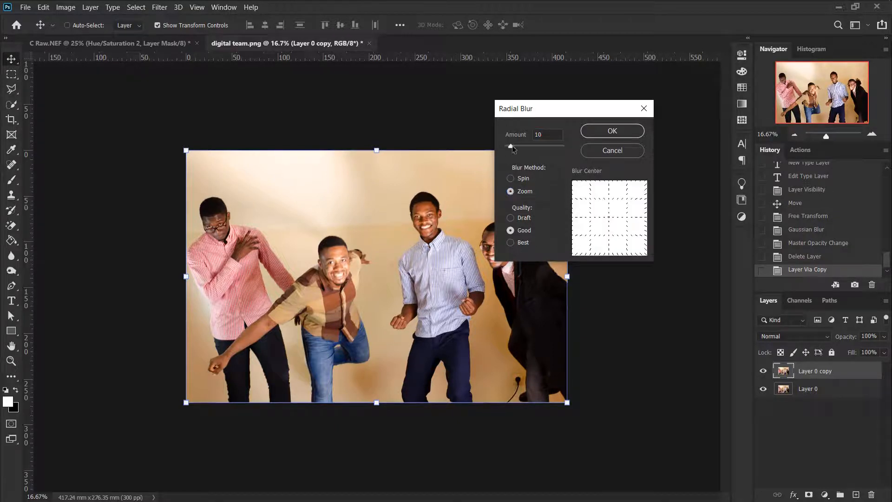
drag(513, 145, 530, 146)
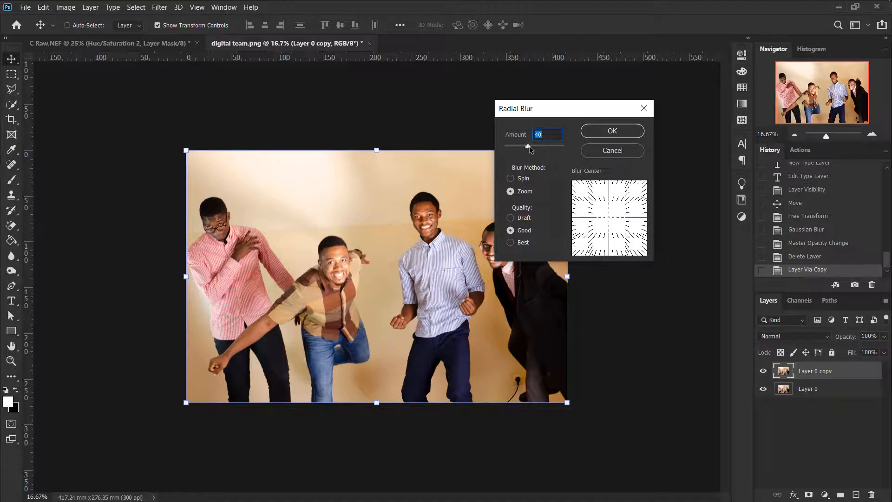
drag(528, 146, 545, 147)
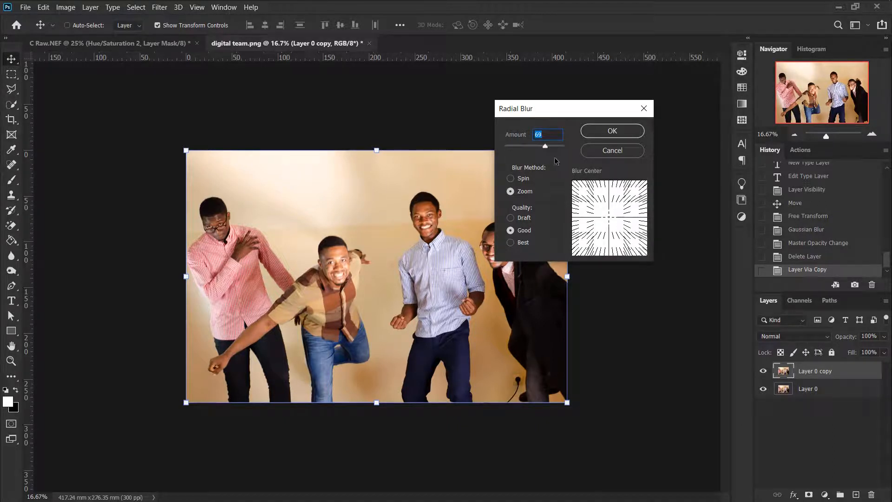
click(598, 131)
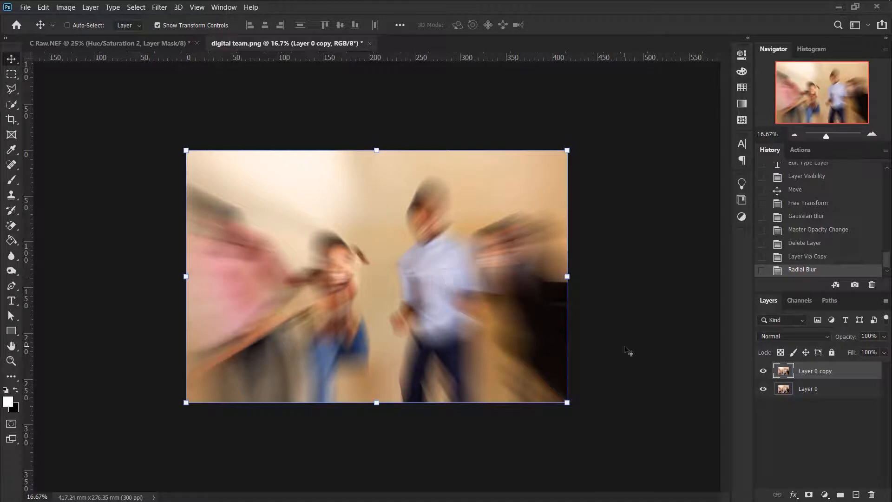
Add a layer mask to Layer 0 copy and paint it black over the man in the blue striped shirt
click(809, 494)
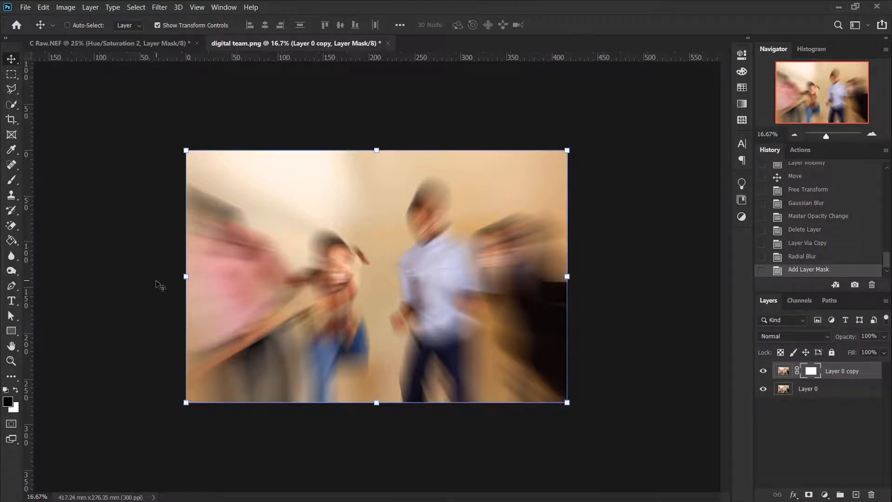
key(b)
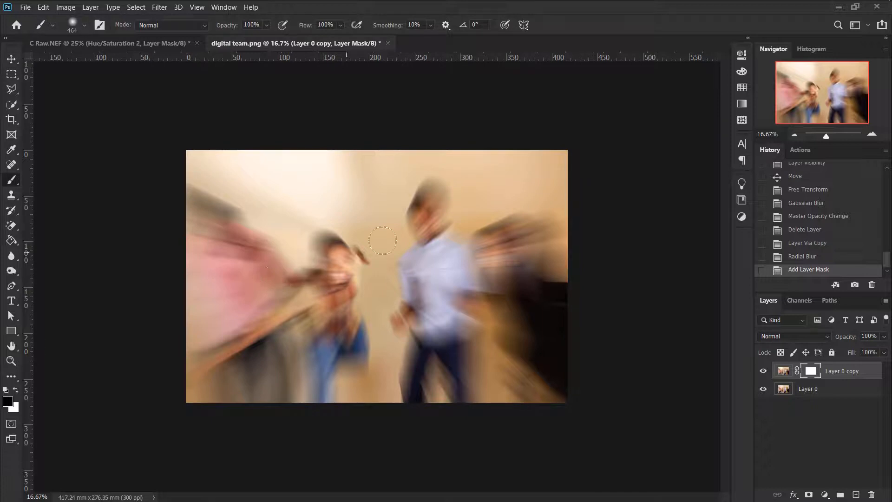
mouse_move(416, 224)
mouse_down()
mouse_move(426, 205)
mouse_move(418, 230)
mouse_move(439, 273)
mouse_move(445, 331)
mouse_move(420, 252)
mouse_move(420, 395)
mouse_move(455, 351)
mouse_move(465, 400)
mouse_up()
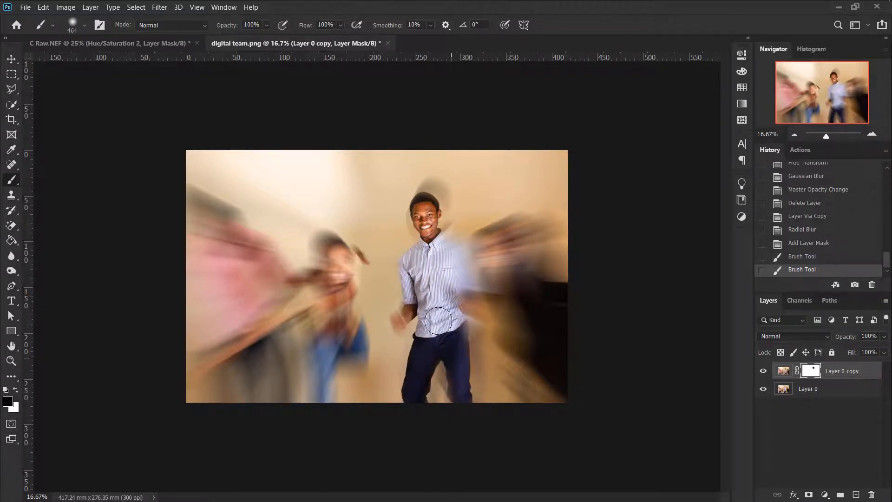
mouse_move(449, 261)
mouse_down()
mouse_move(458, 285)
mouse_move(461, 269)
mouse_move(470, 279)
mouse_move(450, 250)
mouse_move(468, 269)
mouse_move(477, 289)
mouse_move(464, 289)
mouse_move(476, 307)
mouse_up()
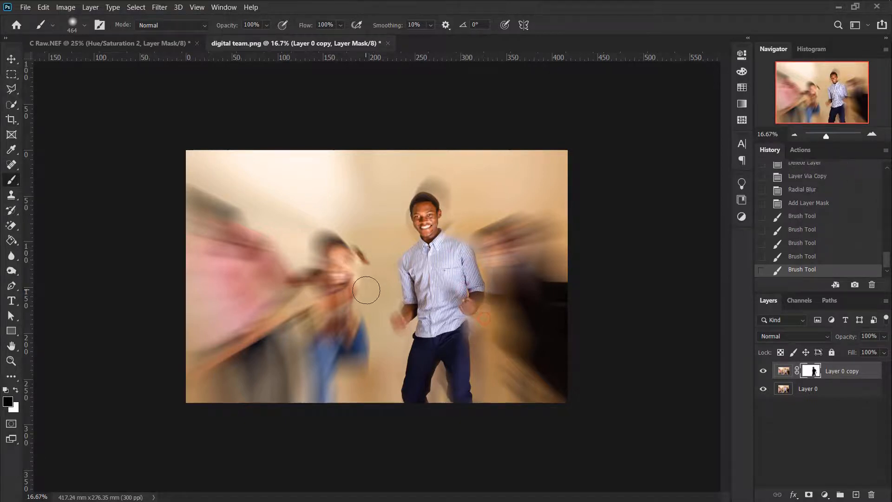
drag(338, 284, 333, 271)
key(ctrl+z)
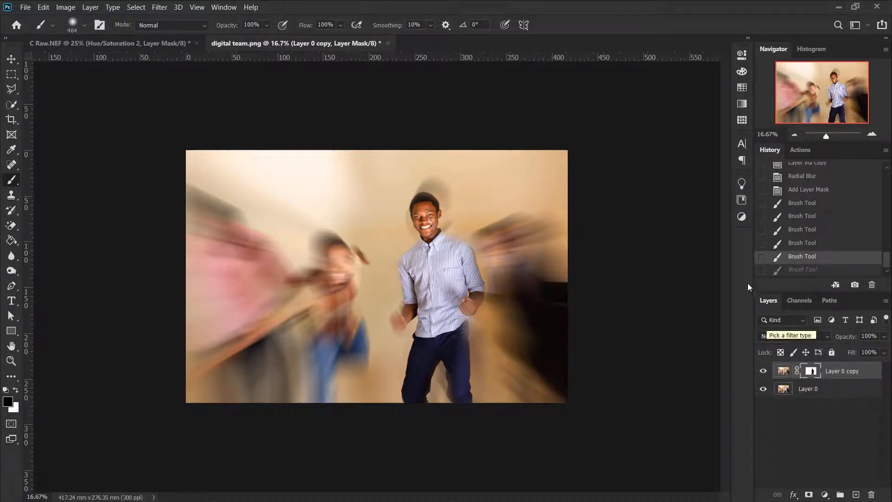
Add a Hue/Saturation adjustment layer with saturation -100 and lightness +8, and paint its mask black over the man in the blue shirt
click(742, 218)
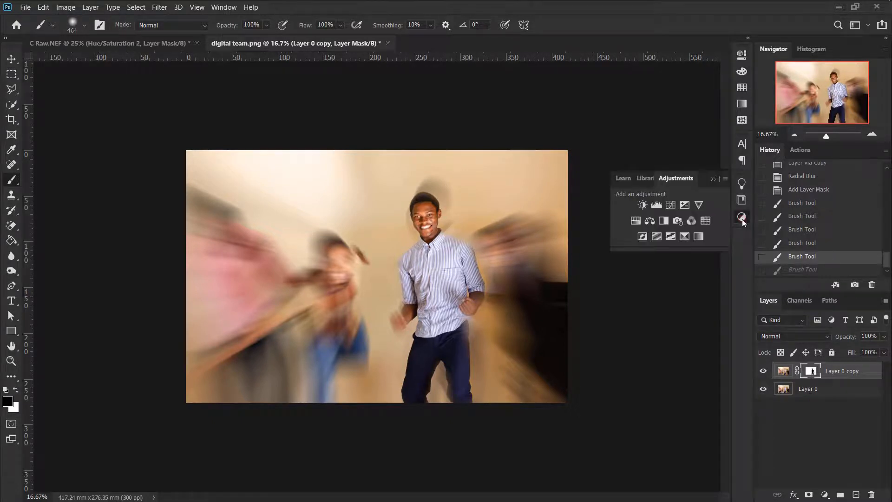
click(636, 220)
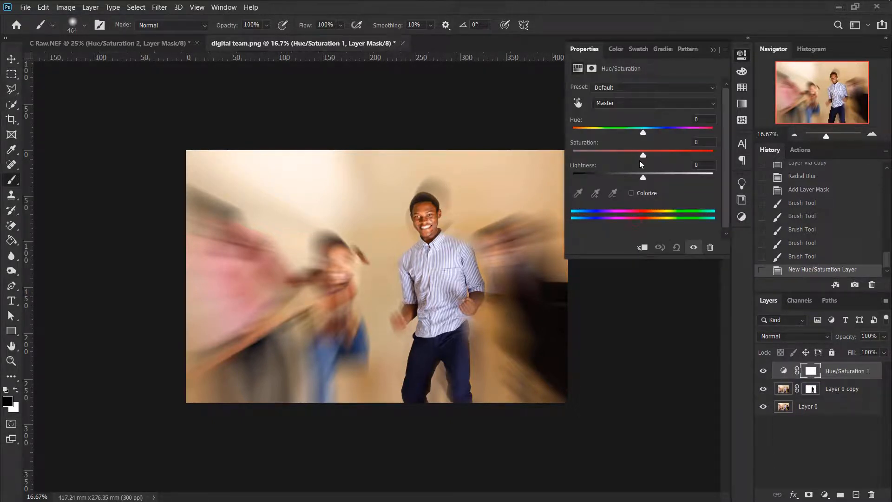
drag(643, 177, 561, 154)
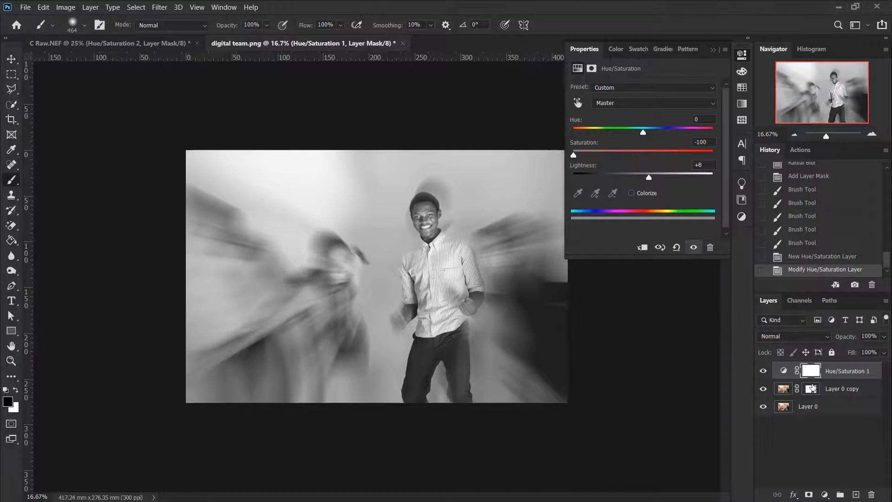
mouse_move(441, 278)
mouse_down()
mouse_move(424, 208)
mouse_move(469, 259)
mouse_move(473, 295)
mouse_move(464, 323)
mouse_move(427, 304)
mouse_move(411, 270)
mouse_move(402, 323)
mouse_move(417, 354)
mouse_move(411, 397)
mouse_move(440, 339)
mouse_move(463, 396)
mouse_move(460, 317)
mouse_move(441, 292)
mouse_move(425, 209)
mouse_move(467, 267)
mouse_up()
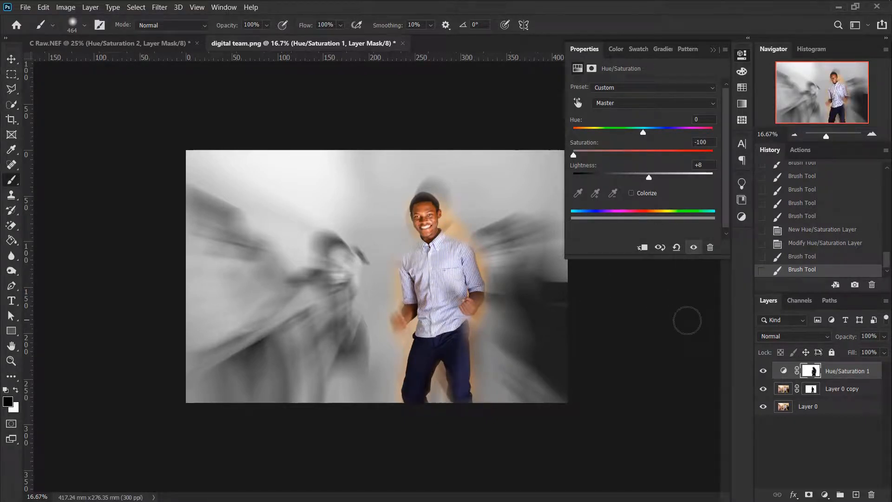
click(741, 59)
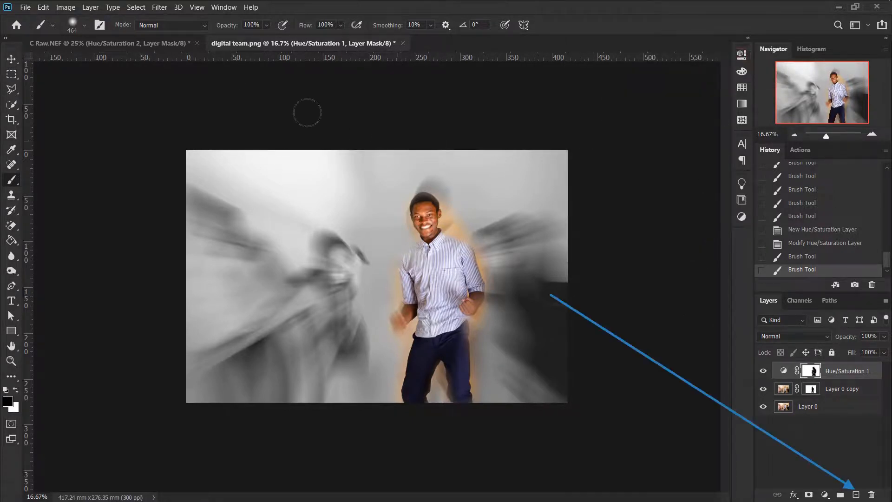
Create a new layer above Hue/Saturation 1 and fill it with black using the Paint Bucket
key(ctrl+shift+alt+n)
key(x)
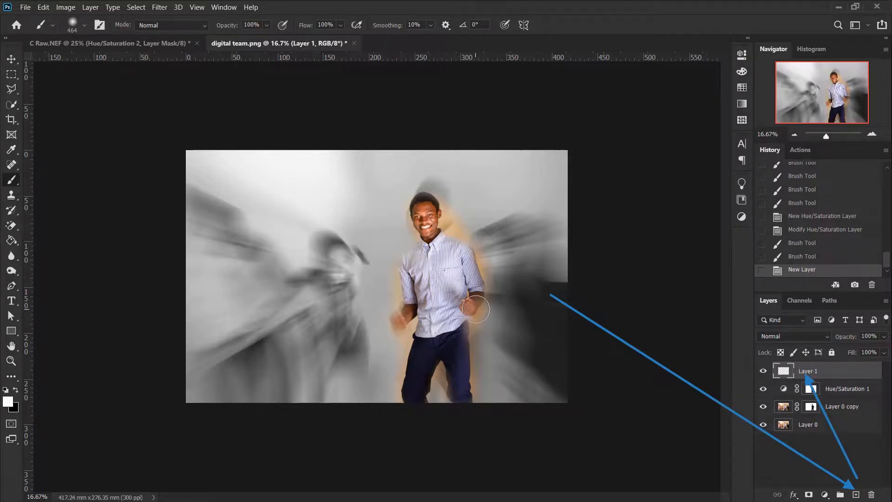
key(g)
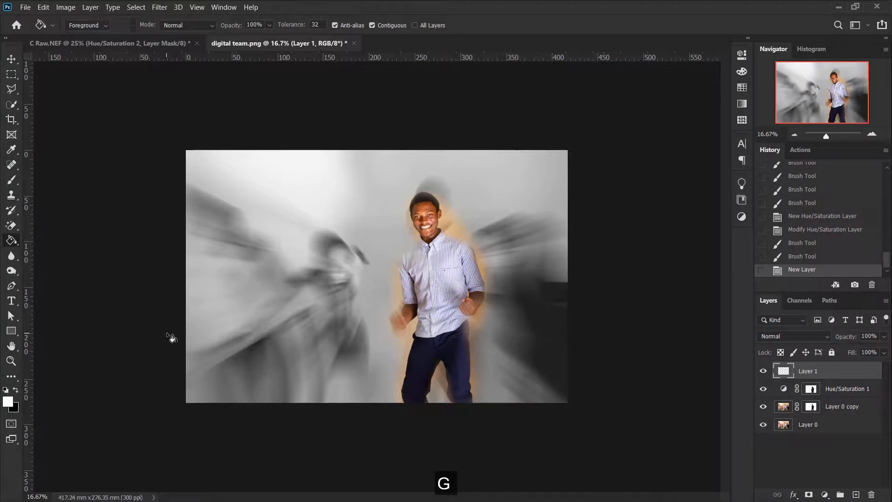
click(15, 393)
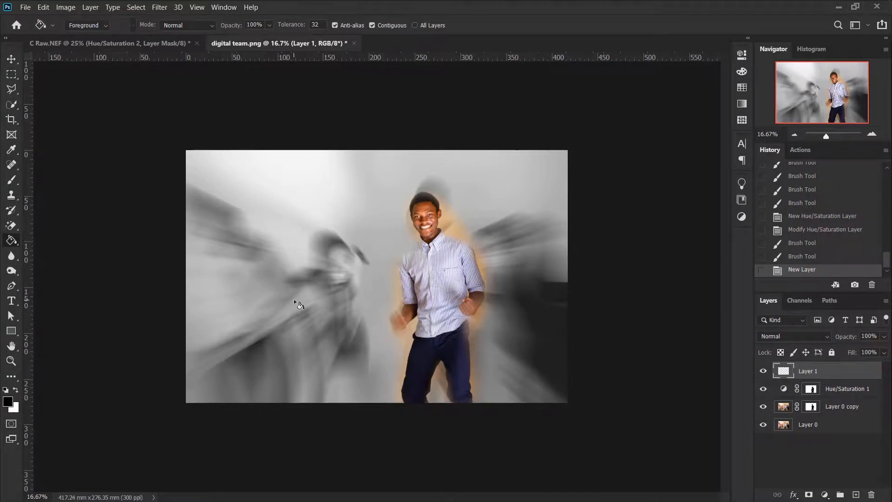
click(383, 292)
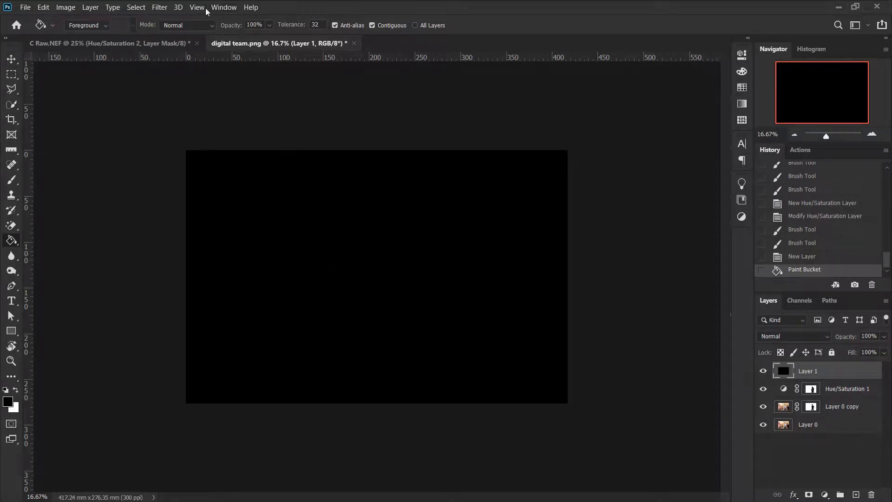
Render a Lens Flare on the black layer with 100% brightness and the 50-300mm Zoom lens type
click(151, 10)
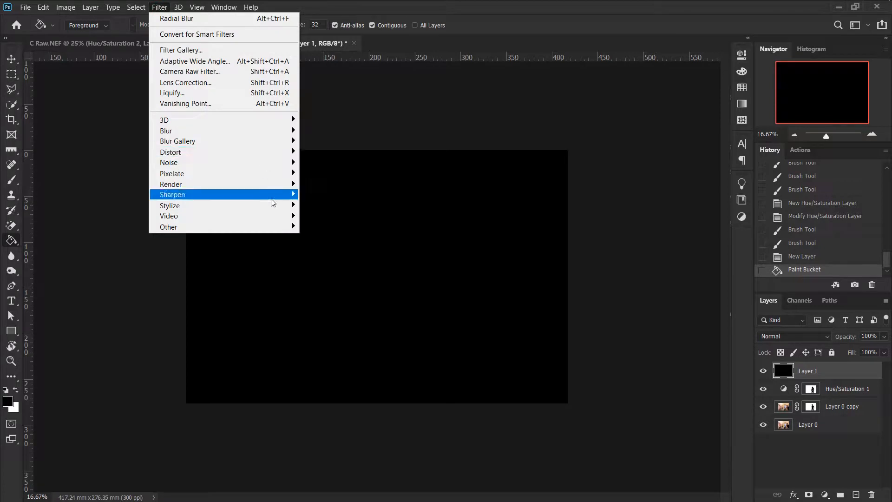
mouse_move(285, 184)
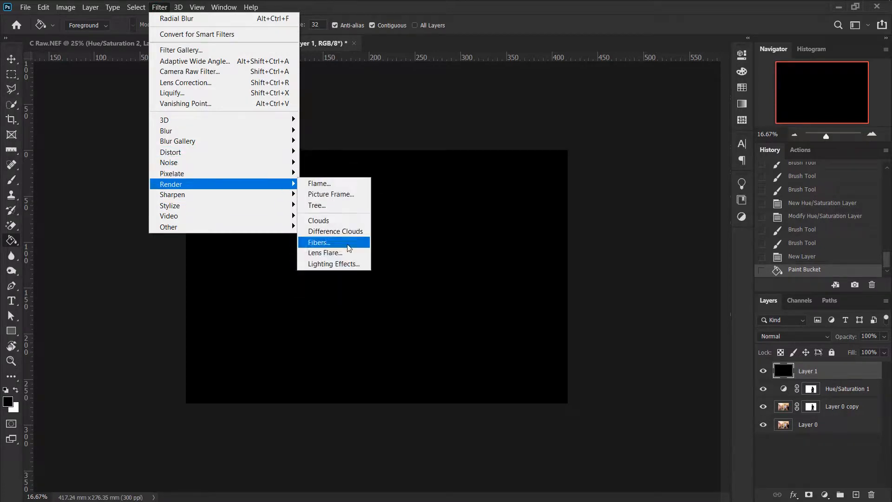
click(350, 256)
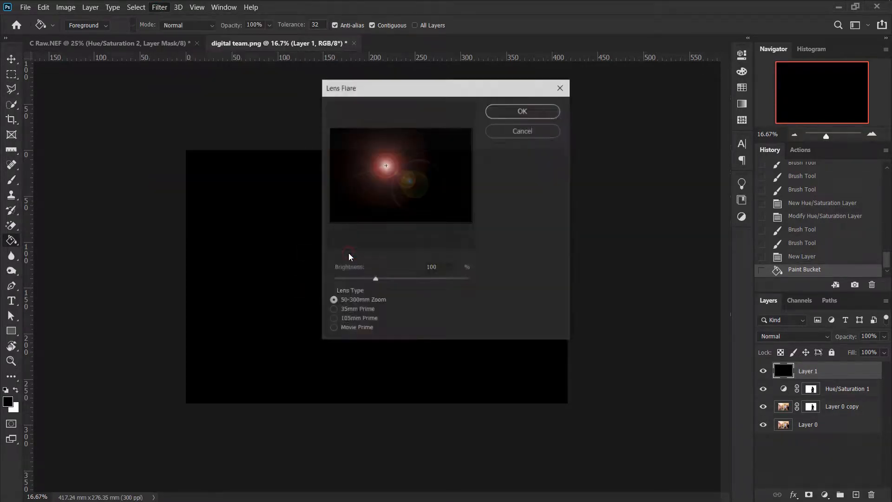
click(519, 114)
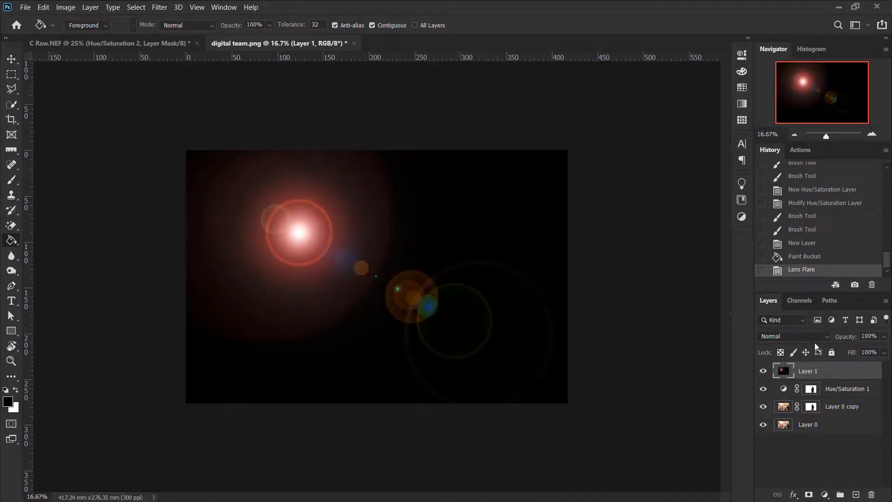
Set the blending mode of the lens flare layer to Linear Dodge (Add)
click(801, 341)
click(827, 339)
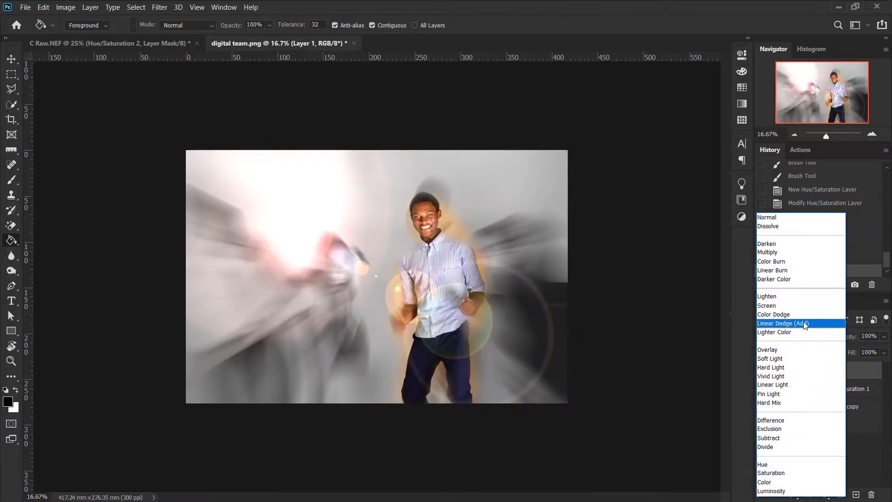
click(806, 324)
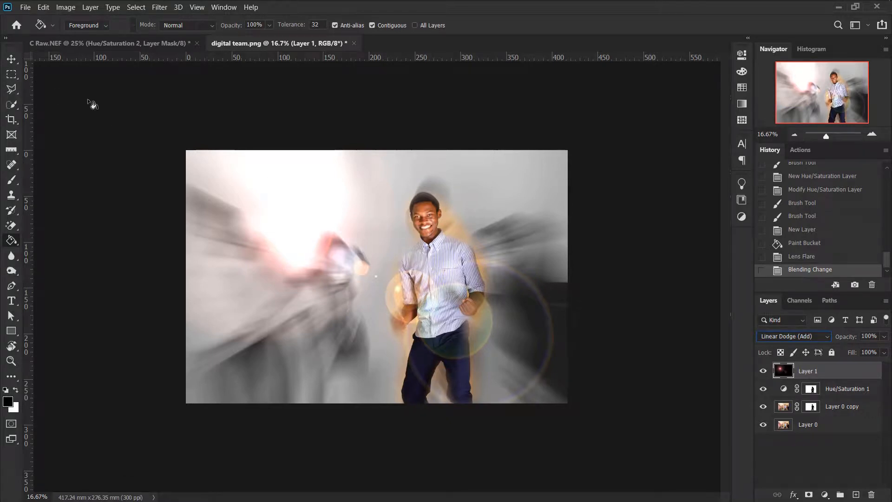
Move the lens flare layer down the image and back up until it meets the canvas's upper edge, slightly offset to the left
click(11, 59)
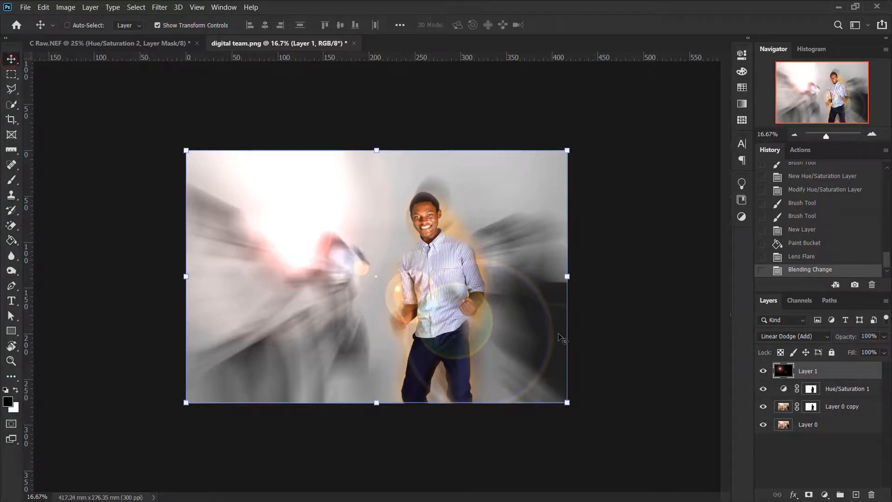
drag(306, 191, 271, 274)
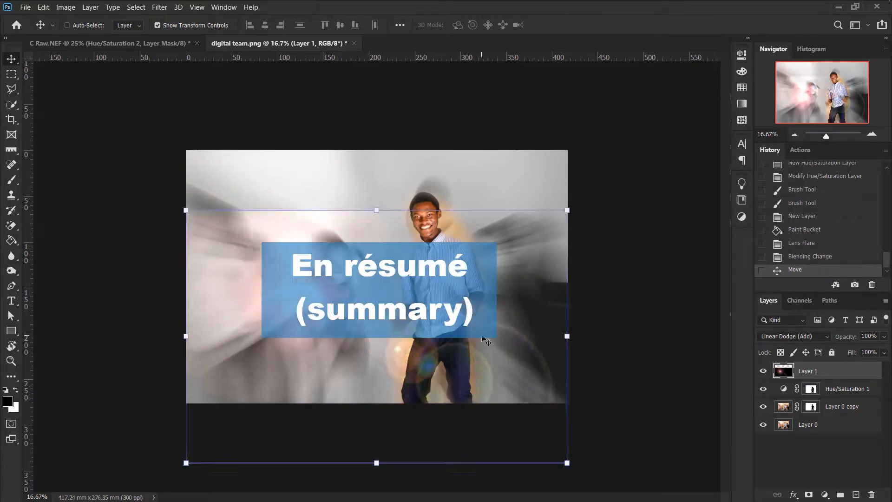
drag(485, 341, 483, 281)
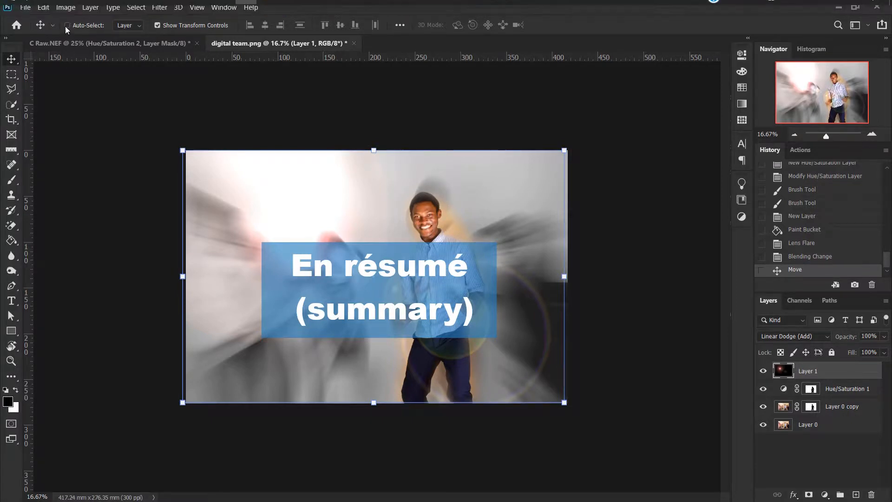
Add a Black & White adjustment layer with the Default preset above the lens flare layer
click(66, 7)
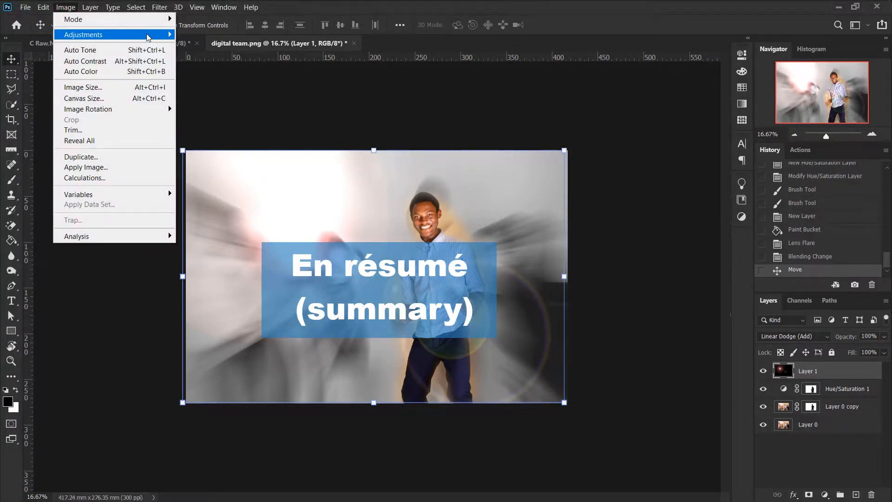
mouse_move(149, 37)
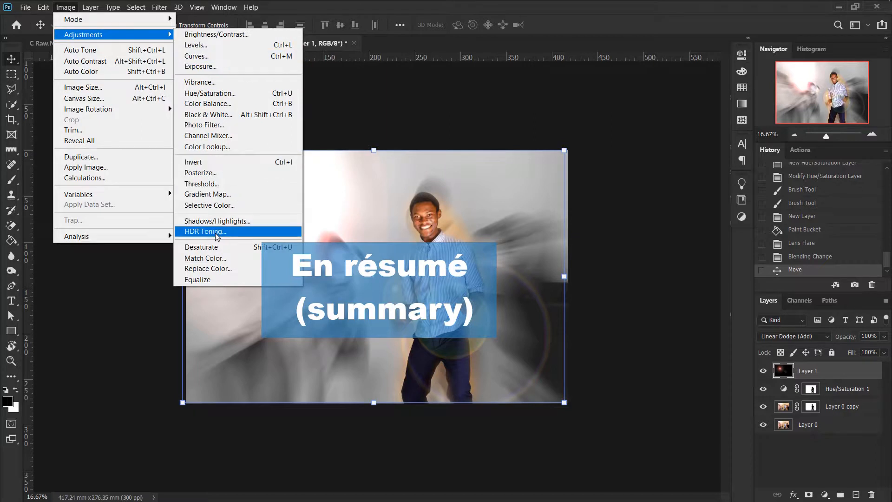
click(742, 219)
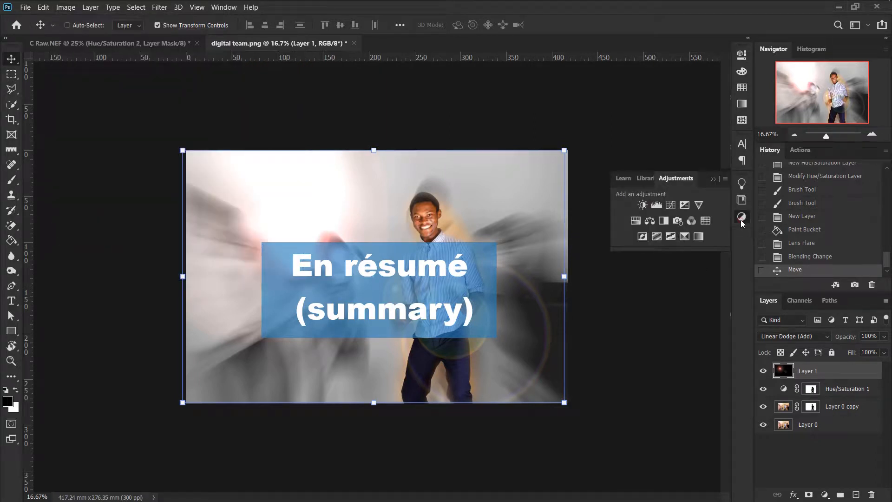
click(657, 224)
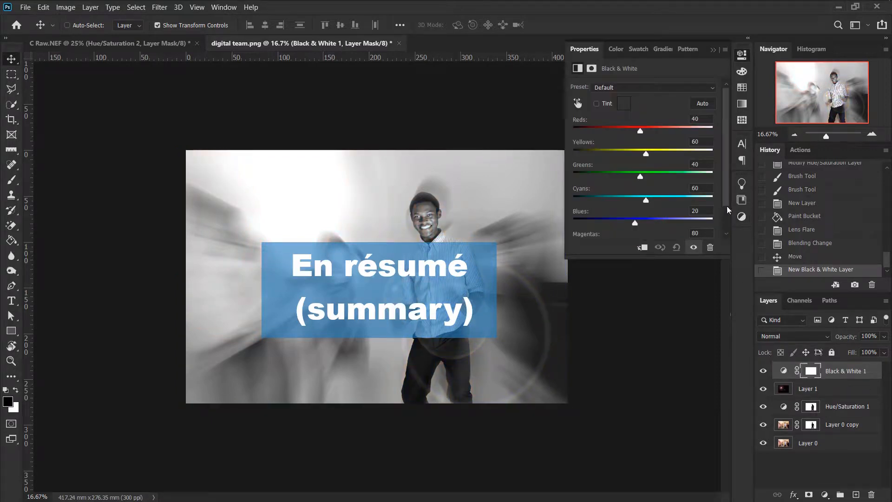
click(725, 50)
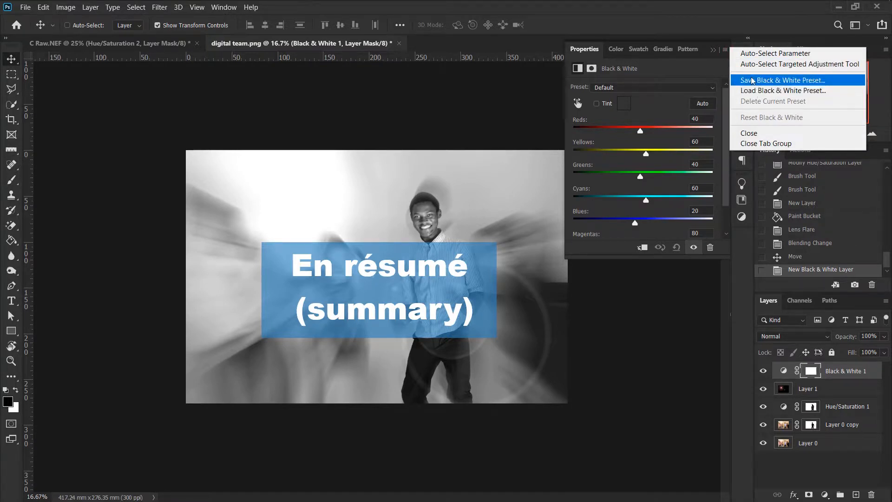
click(790, 375)
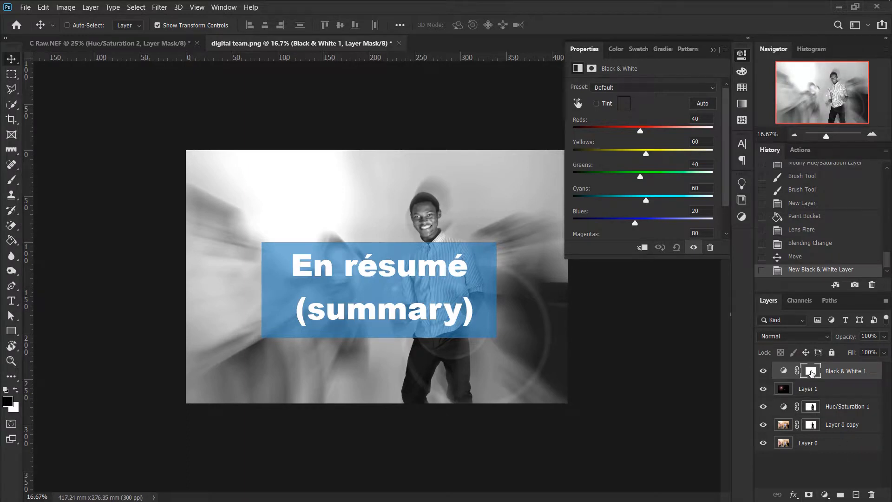
Paint black with the Brush on the Black & White adjustment layer's mask over the man in the blue shirt to restore his colours
click(811, 372)
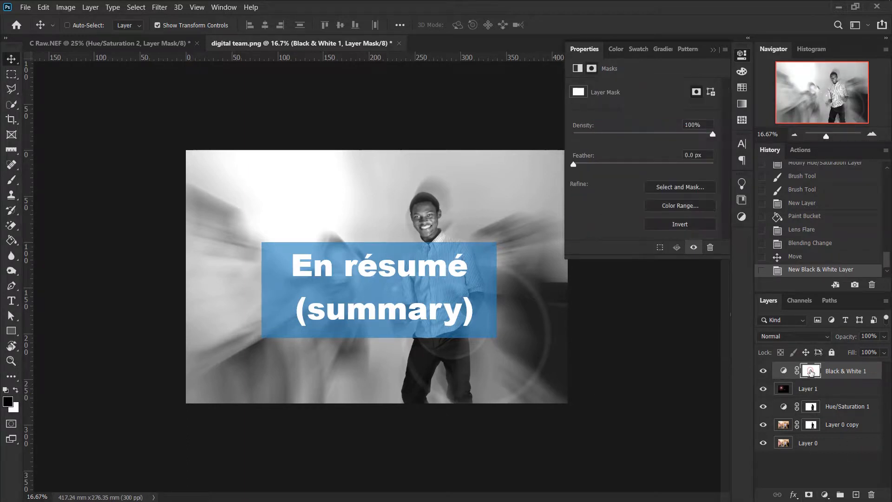
key(b)
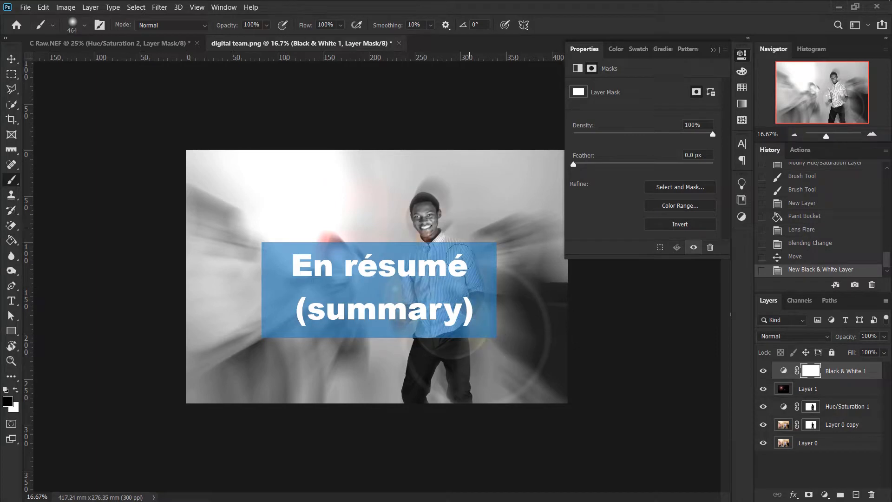
mouse_move(450, 227)
mouse_down()
mouse_move(409, 232)
mouse_move(411, 214)
mouse_move(429, 208)
mouse_move(447, 232)
mouse_up()
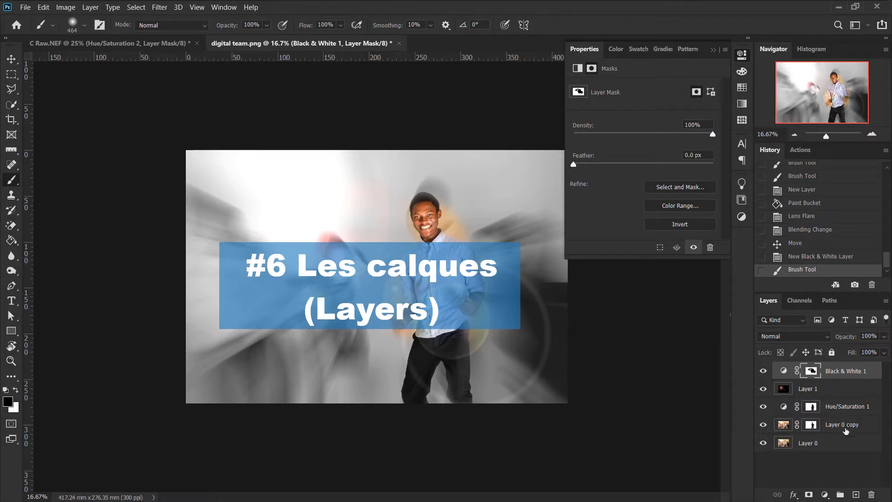
Merge the Black & White 1, Layer 1, Hue/Saturation 1 and Layer 0 copy layers into one, leaving Layer 0 separate
shift+click(845, 431)
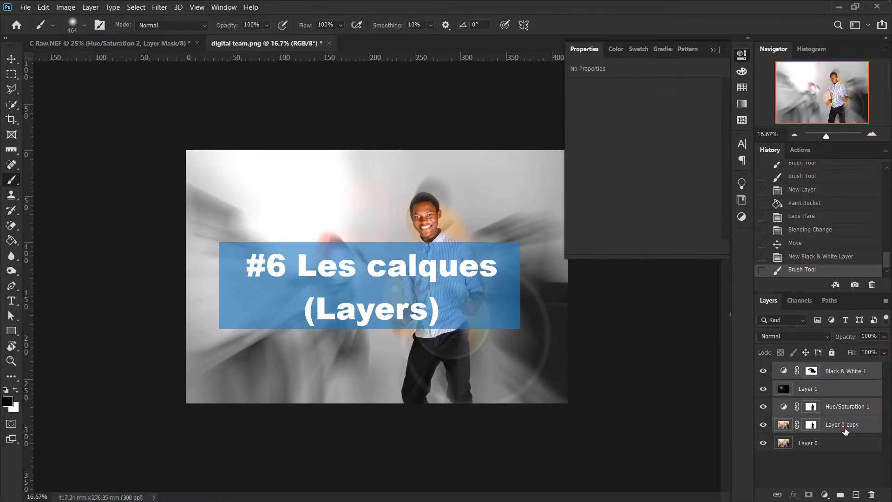
key(ctrl+e)
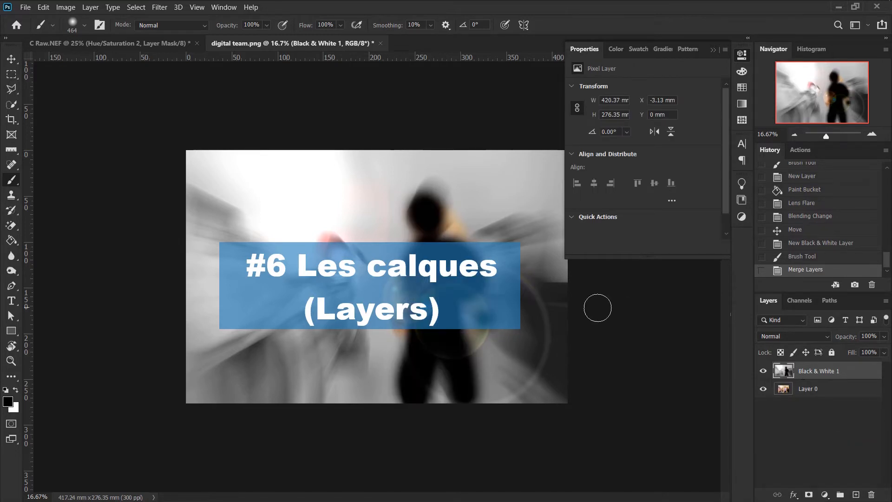